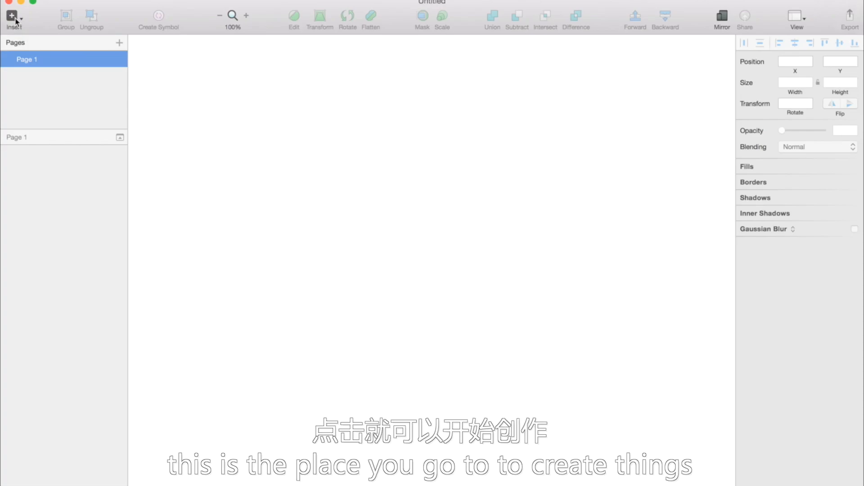
Draw a rectangle about 727 wide by 499 high in the middle of the empty canvas
{"action": "left_click", "coordinate": [13, 18]}
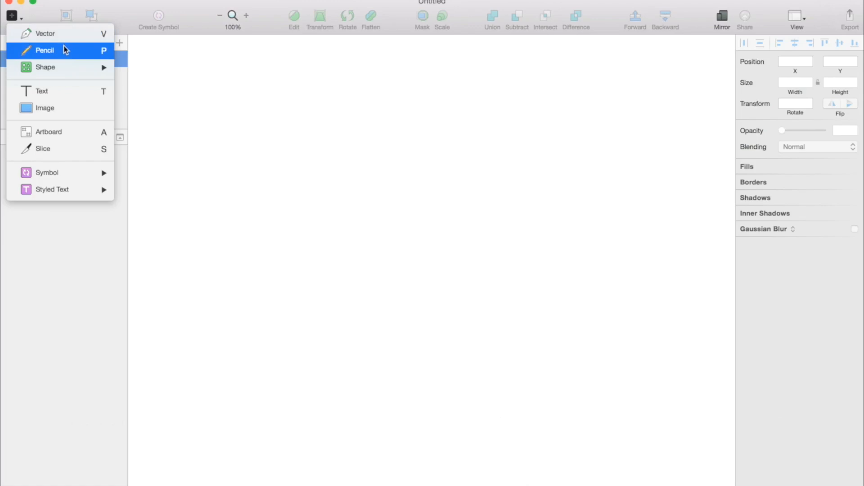
{"action": "mouse_move", "coordinate": [63, 68]}
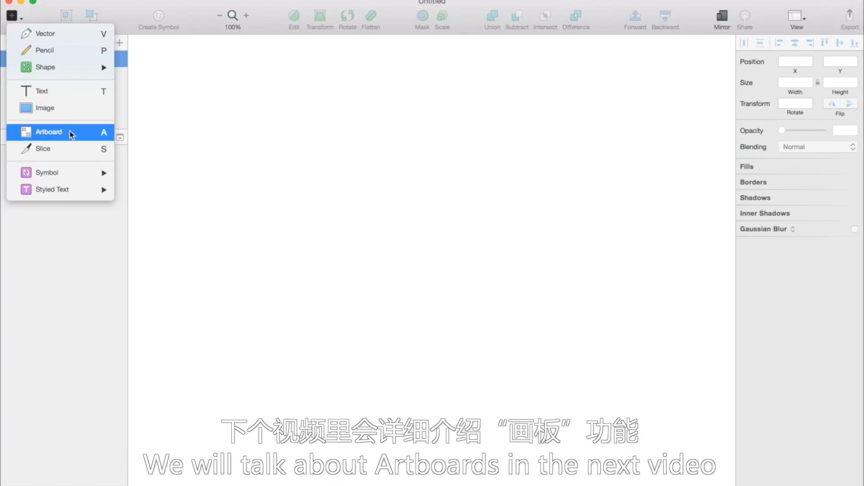
{"action": "mouse_move", "coordinate": [59, 175]}
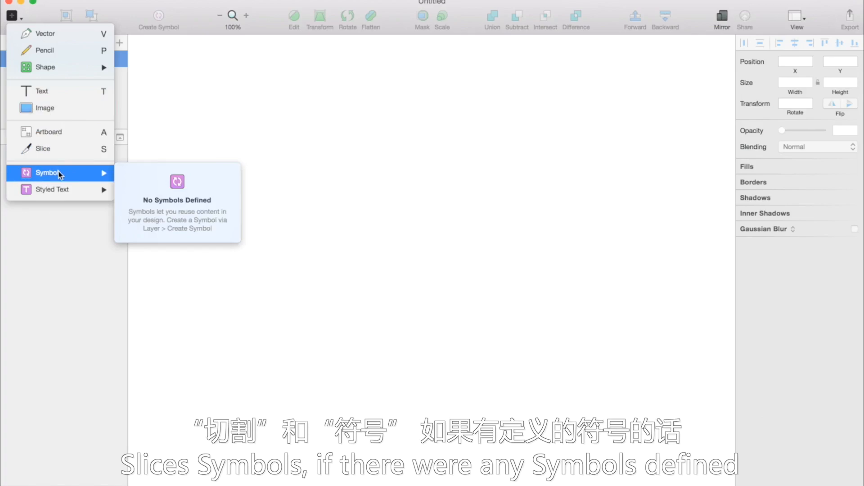
{"action": "mouse_move", "coordinate": [63, 194]}
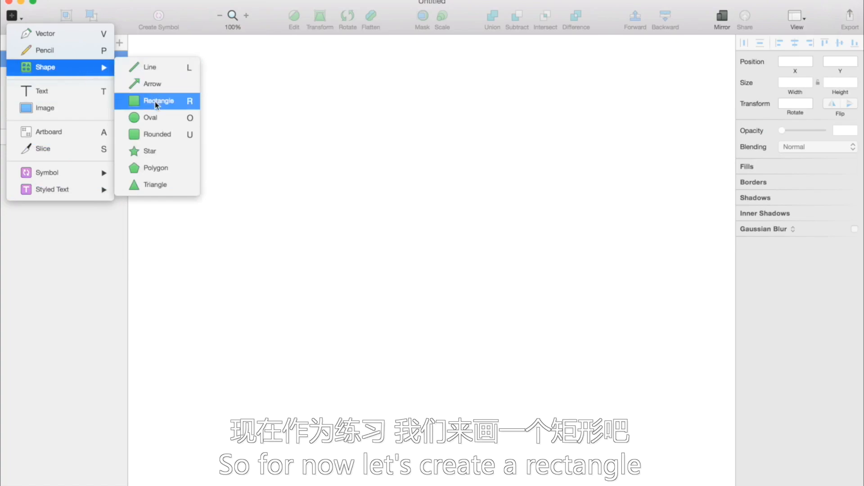
{"action": "left_click", "coordinate": [156, 101]}
{"action": "left_click_drag", "start_coordinate": [225, 86], "coordinate": [660, 386]}
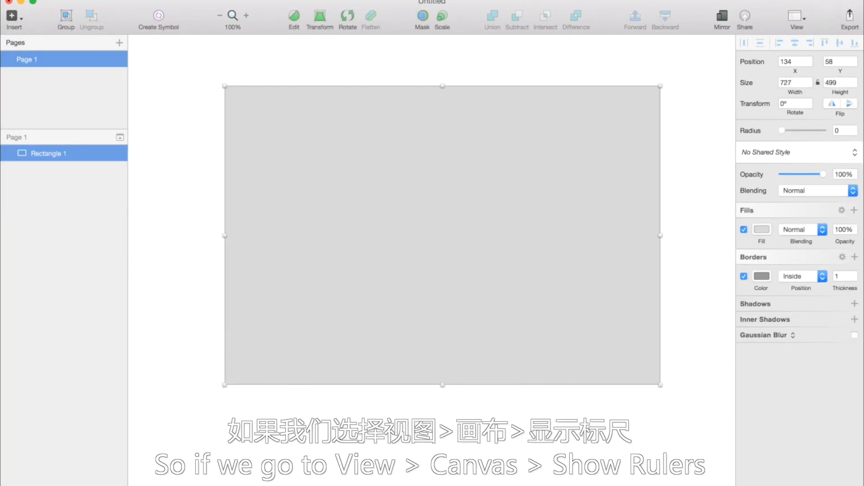
Show the rulers along the canvas
{"action": "left_click", "coordinate": [337, 1]}
{"action": "mouse_move", "coordinate": [348, 175]}
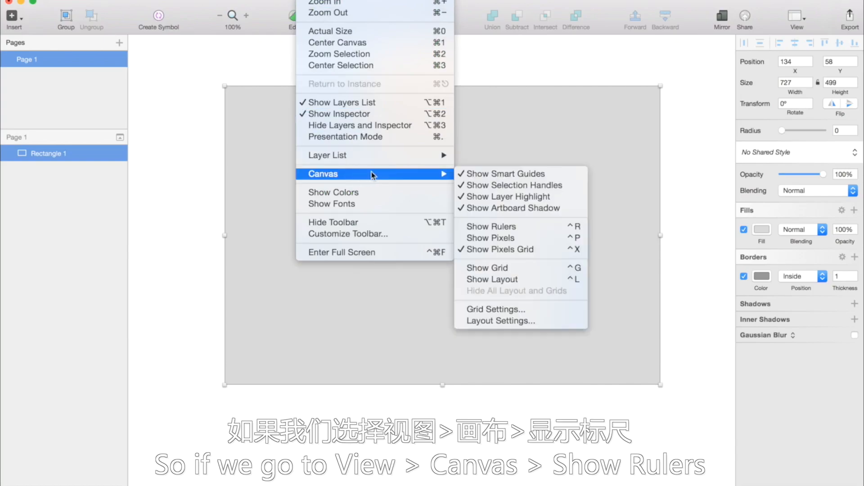
{"action": "left_click", "coordinate": [542, 231]}
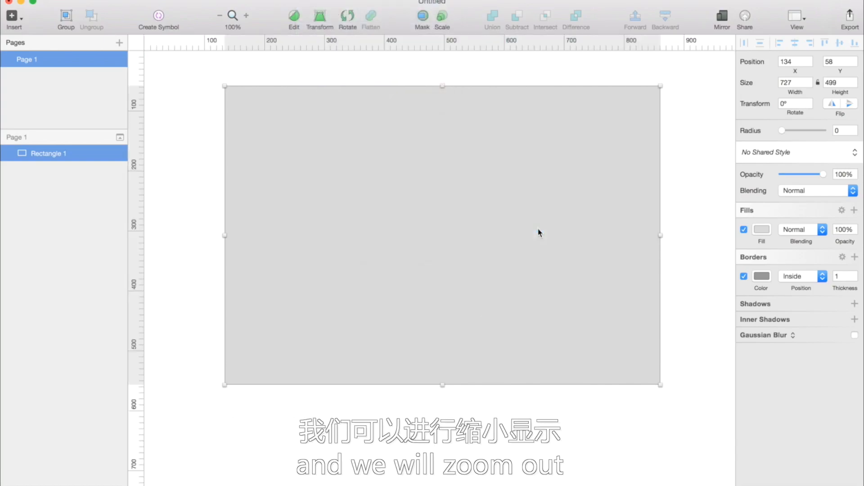
Examine the extent of the canvas around the rectangle at small zoom levels and return to a closer view
{"action": "scroll", "coordinate": [538, 232], "scroll_direction": "down", "scroll_amount": 3}
{"action": "scroll", "coordinate": [558, 216], "scroll_direction": "down", "scroll_amount": 3}
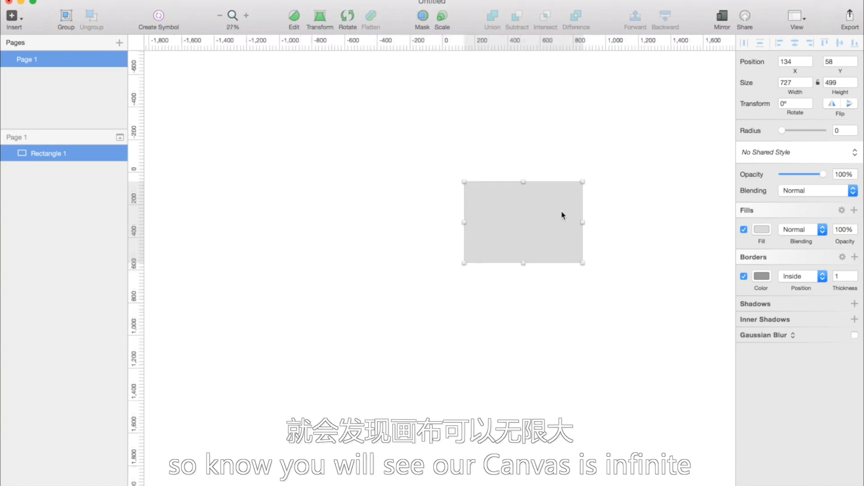
{"action": "scroll", "coordinate": [562, 214], "scroll_direction": "down", "scroll_amount": 10}
{"action": "scroll", "coordinate": [562, 215], "scroll_direction": "right", "scroll_amount": 20}
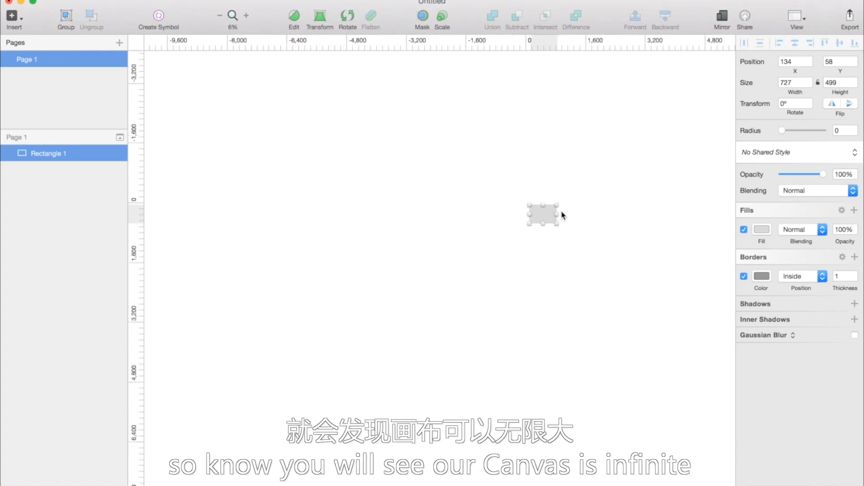
{"action": "scroll", "coordinate": [562, 215], "scroll_direction": "up", "scroll_amount": 5}
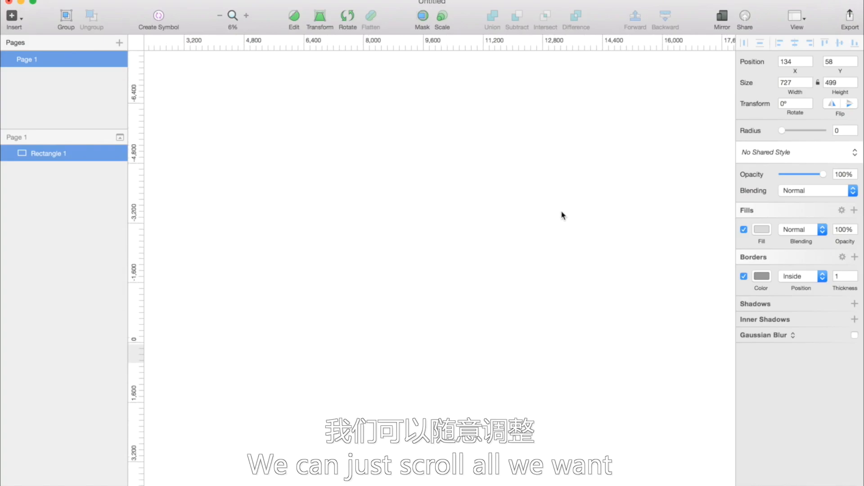
{"action": "scroll", "coordinate": [562, 215], "scroll_direction": "left", "scroll_amount": 20}
{"action": "scroll", "coordinate": [540, 248], "scroll_direction": "down", "scroll_amount": 5}
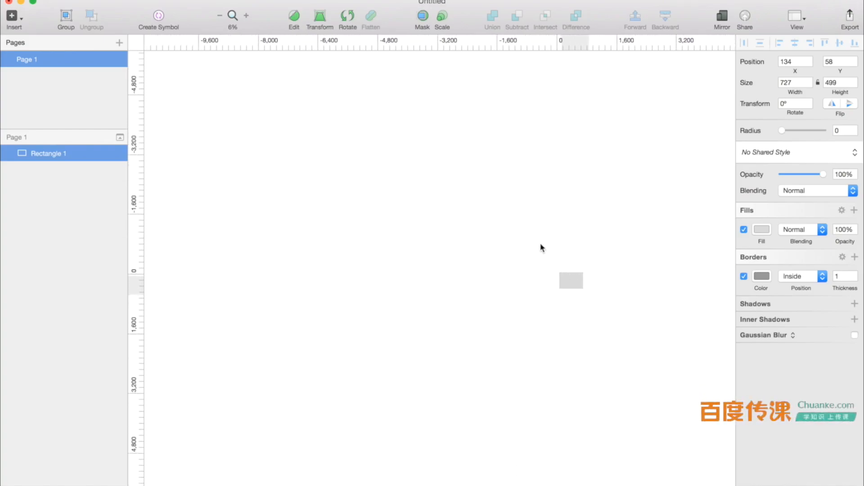
{"action": "scroll", "coordinate": [537, 251], "scroll_direction": "down", "scroll_amount": 2}
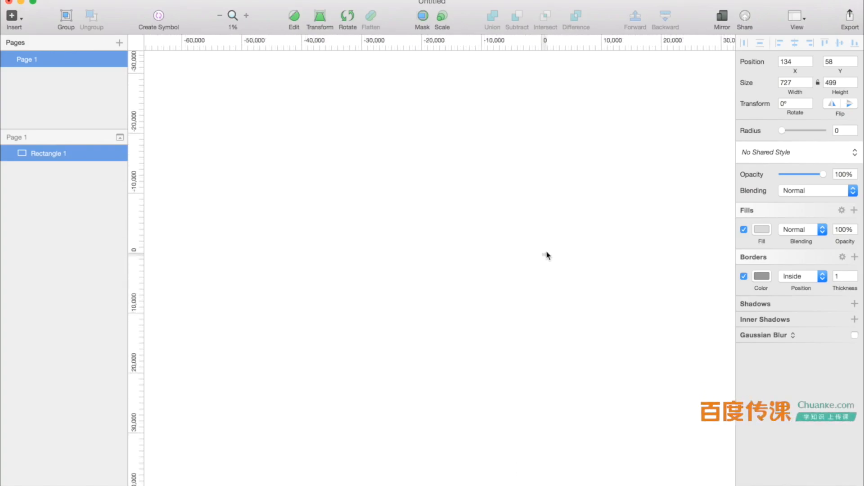
{"action": "scroll", "coordinate": [547, 254], "scroll_direction": "up", "scroll_amount": 10}
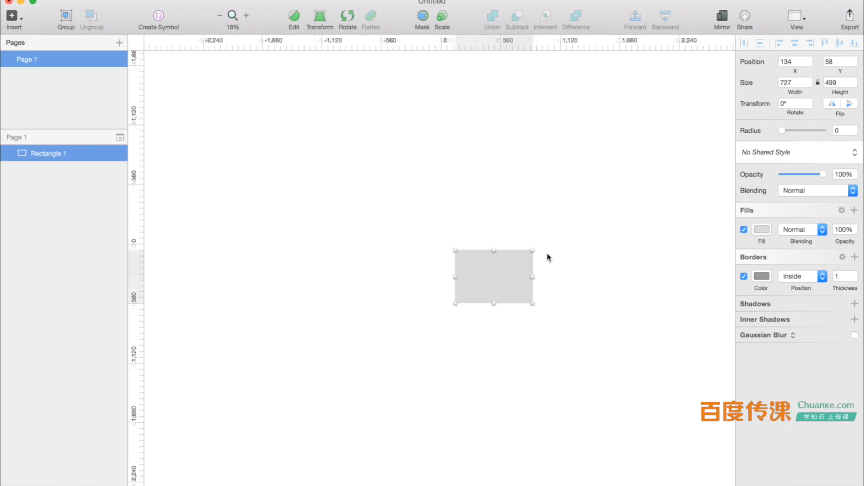
{"action": "scroll", "coordinate": [548, 254], "scroll_direction": "up", "scroll_amount": 2}
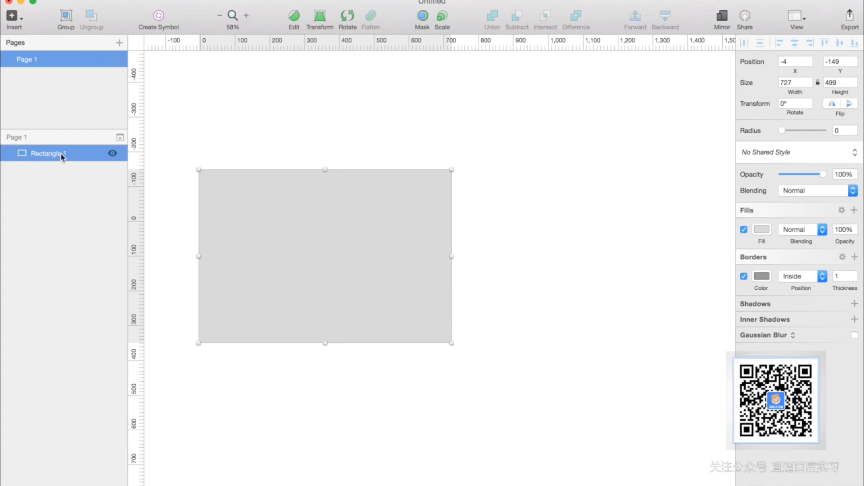
Rename the rectangle's layer as Rectangle
{"action": "double_click", "coordinate": [57, 156]}
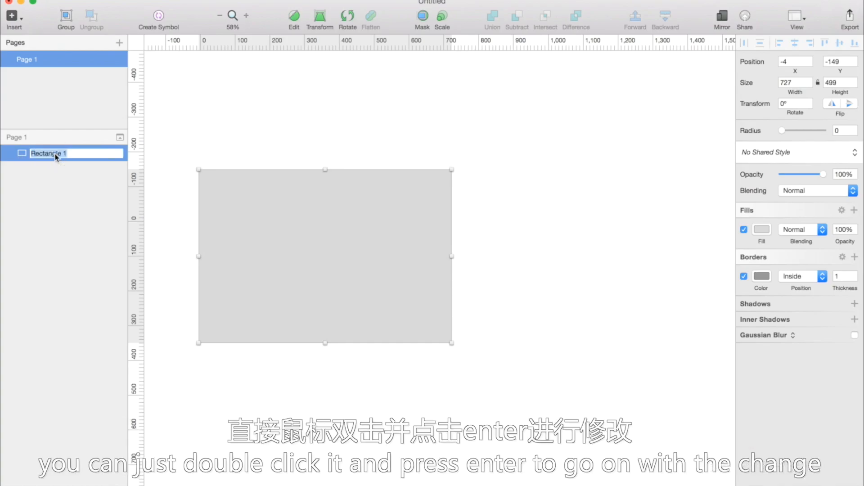
{"action": "left_click", "coordinate": [70, 153]}
{"action": "key", "text": "Return"}
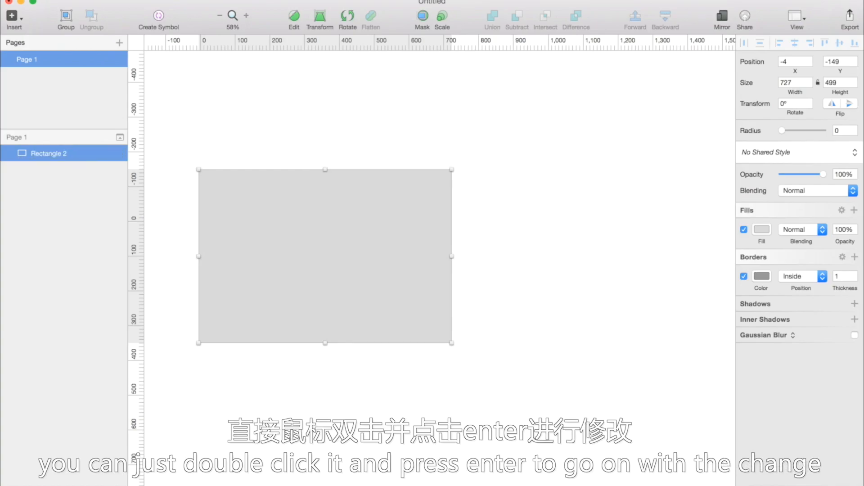
{"action": "key", "text": "super+z"}
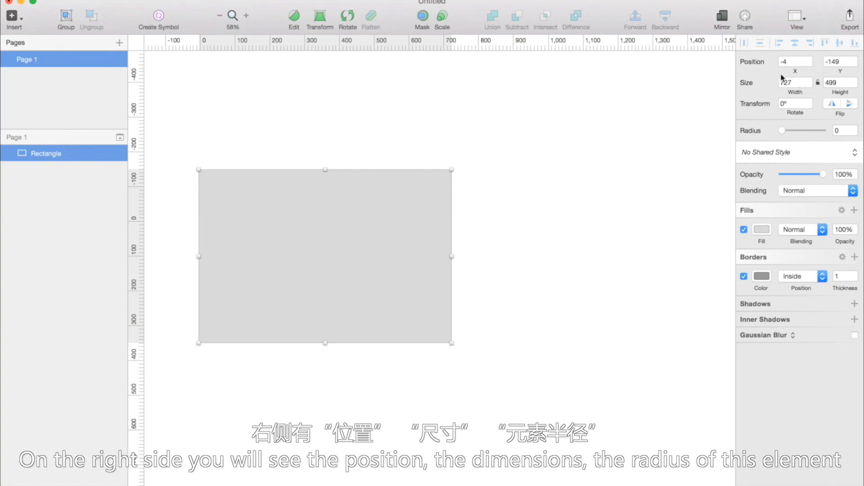
{"action": "mouse_move", "coordinate": [782, 132]}
{"action": "left_mouse_down"}
{"action": "mouse_move", "coordinate": [832, 131]}
{"action": "mouse_move", "coordinate": [756, 131]}
{"action": "mouse_move", "coordinate": [821, 131]}
{"action": "mouse_move", "coordinate": [775, 130]}
{"action": "left_mouse_up"}
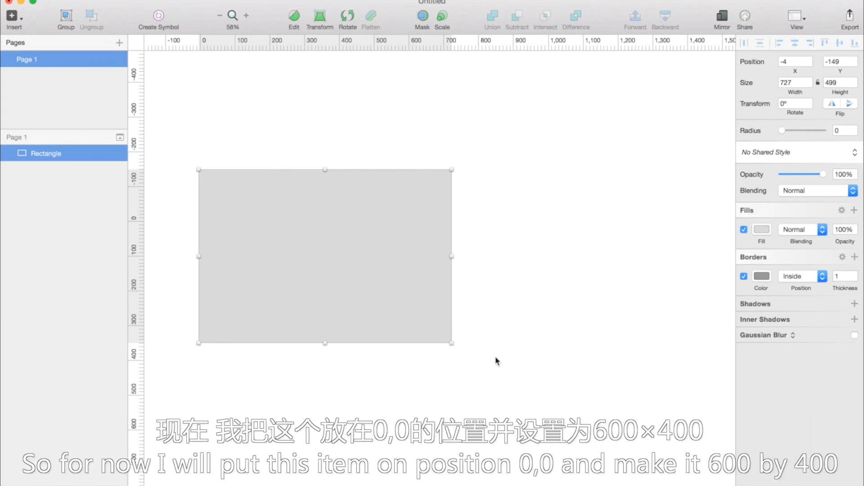
Position the rectangle at X 0, Y 0 and set its size to 600 wide by 400 high
{"action": "left_click", "coordinate": [797, 61]}
{"action": "type", "text": "0"}
{"action": "key", "text": "Tab"}
{"action": "type", "text": "0"}
{"action": "key", "text": "Tab"}
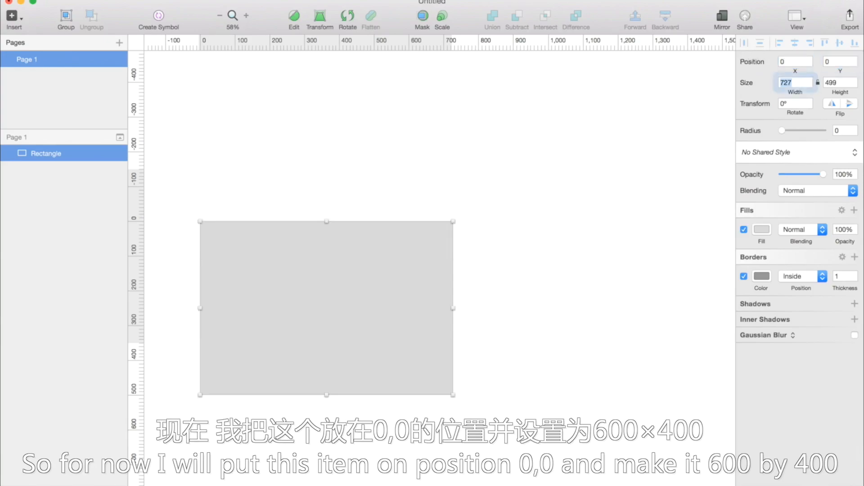
{"action": "type", "text": "600"}
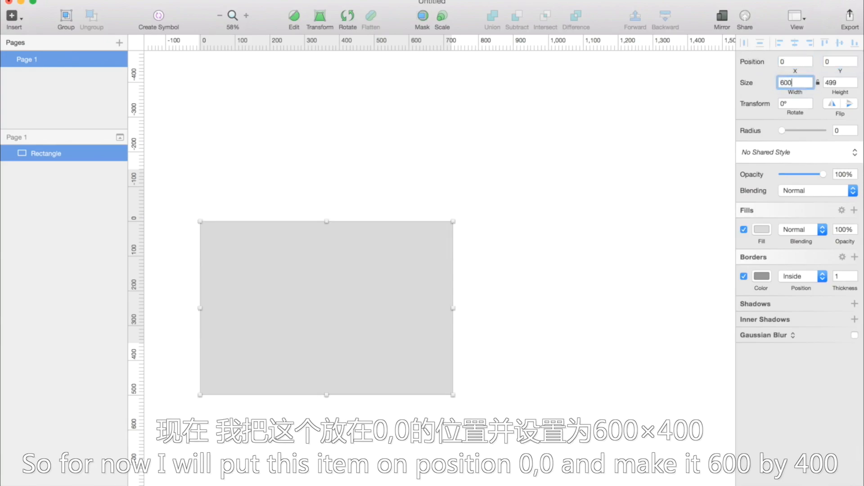
{"action": "key", "text": "Tab"}
{"action": "type", "text": "400"}
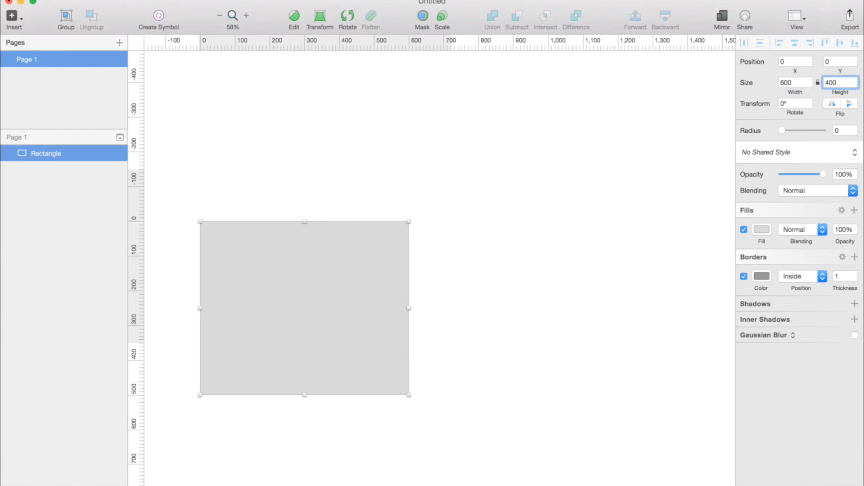
{"action": "key", "text": "Return"}
Try moving the rectangle's upper-left vertex inward to about X 415, Y 320 in vector editing, and undo the change
{"action": "scroll", "coordinate": [486, 92], "scroll_direction": "left", "scroll_amount": 6}
{"action": "scroll", "coordinate": [486, 93], "scroll_direction": "down", "scroll_amount": 2}
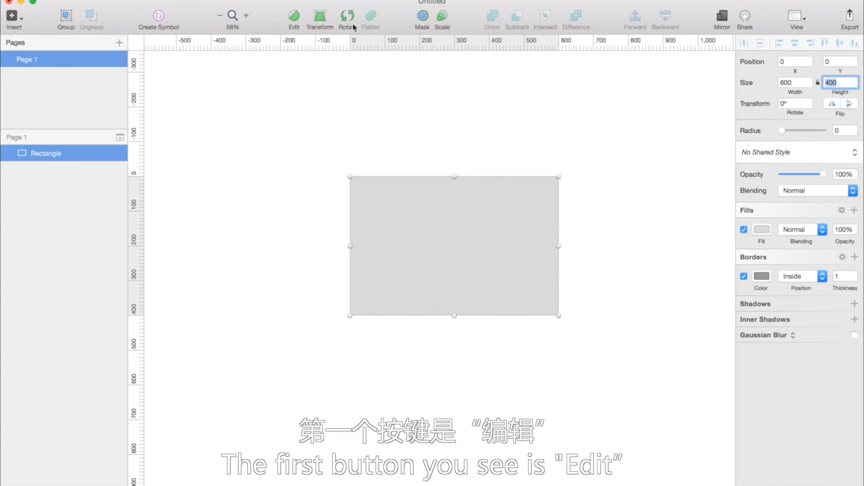
{"action": "left_click", "coordinate": [295, 19]}
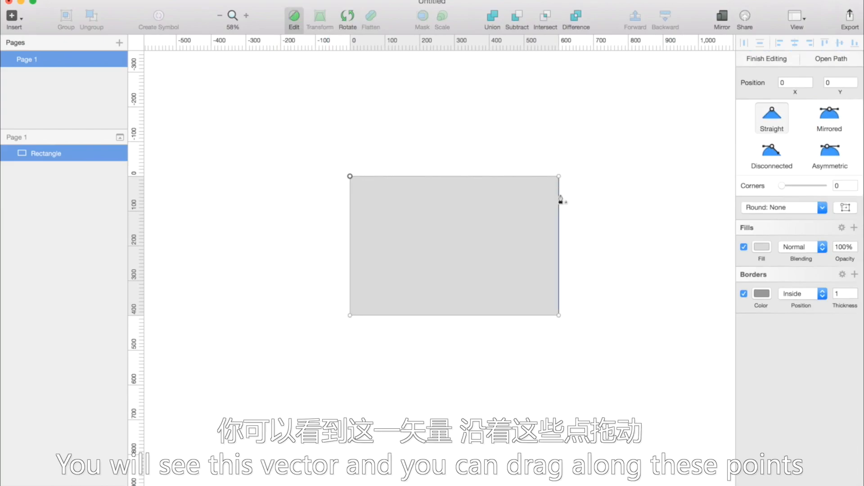
{"action": "left_click_drag", "start_coordinate": [350, 176], "coordinate": [495, 291]}
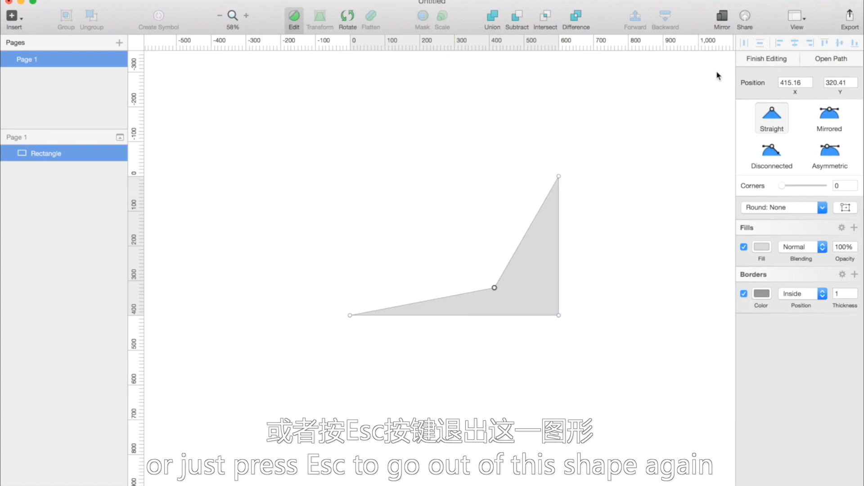
{"action": "key", "text": "Escape"}
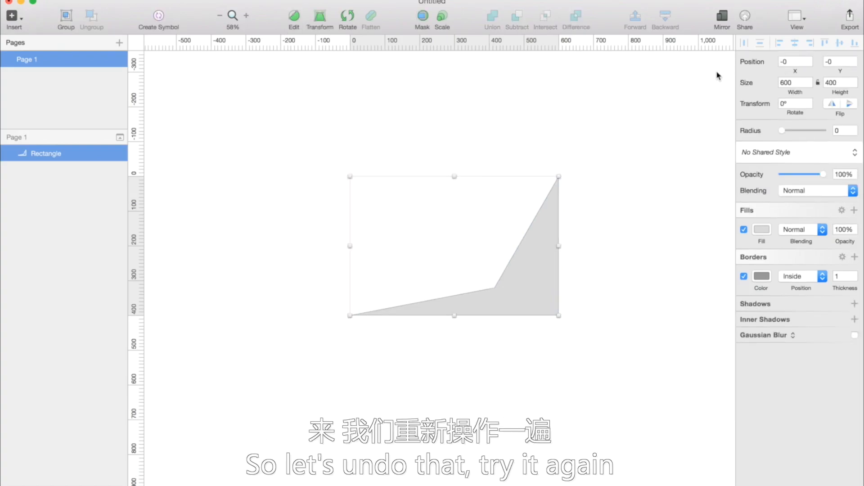
{"action": "key", "text": "super+z"}
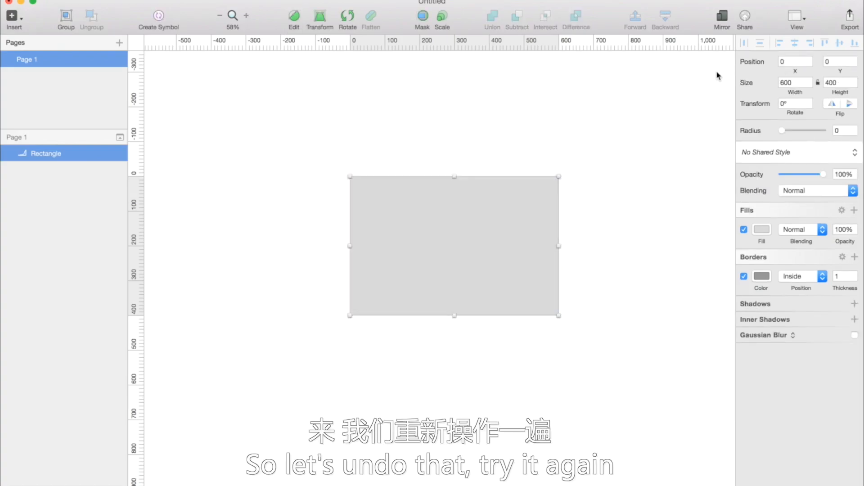
Try moving the rectangle's upper-right vertex outward to about X 791, Y -231, finish editing, and undo the change
{"action": "double_click", "coordinate": [432, 206]}
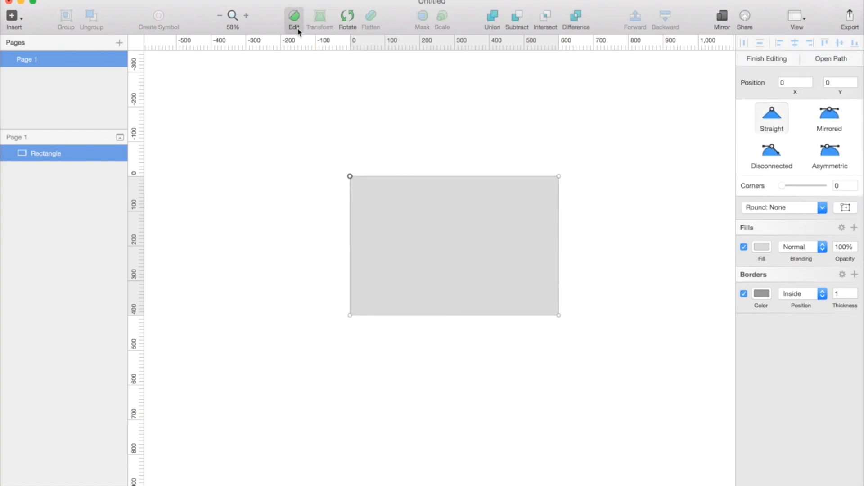
{"action": "left_click_drag", "start_coordinate": [558, 176], "coordinate": [625, 100]}
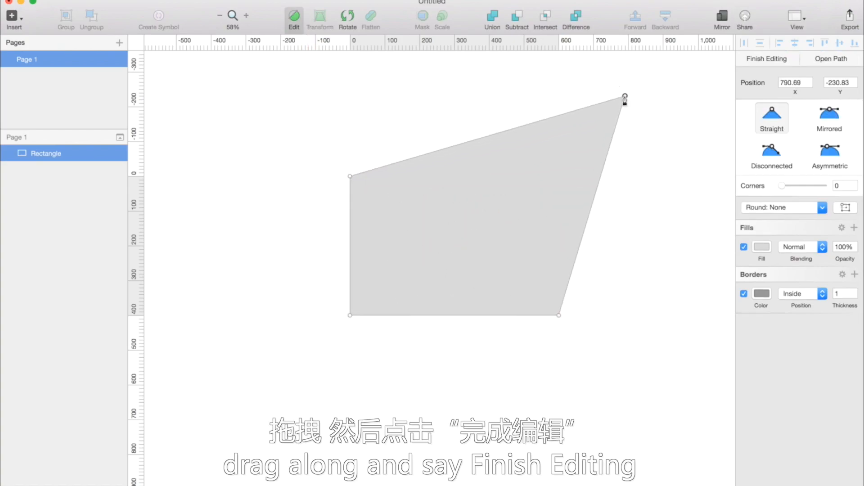
{"action": "left_click", "coordinate": [755, 60]}
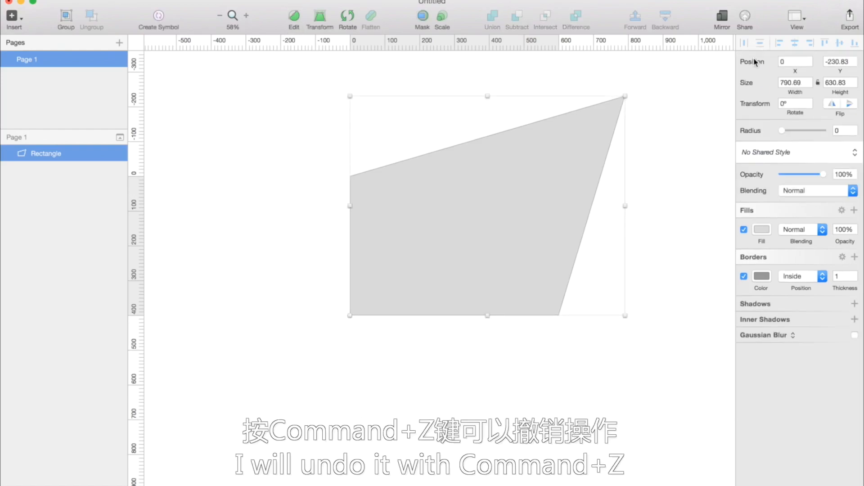
{"action": "key", "text": "ctrl+z"}
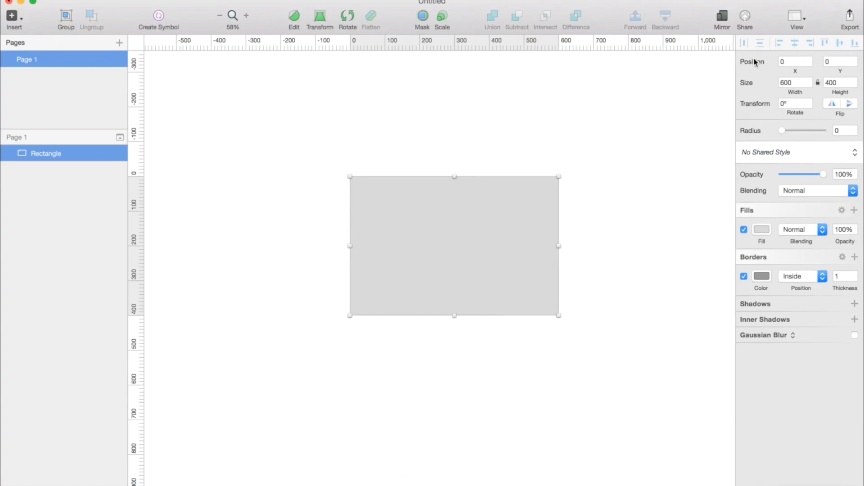
Try Transform on the rectangle by narrowing its upper edge and shifting its lower edge to the right, and undo the distortion
{"action": "left_click", "coordinate": [319, 23]}
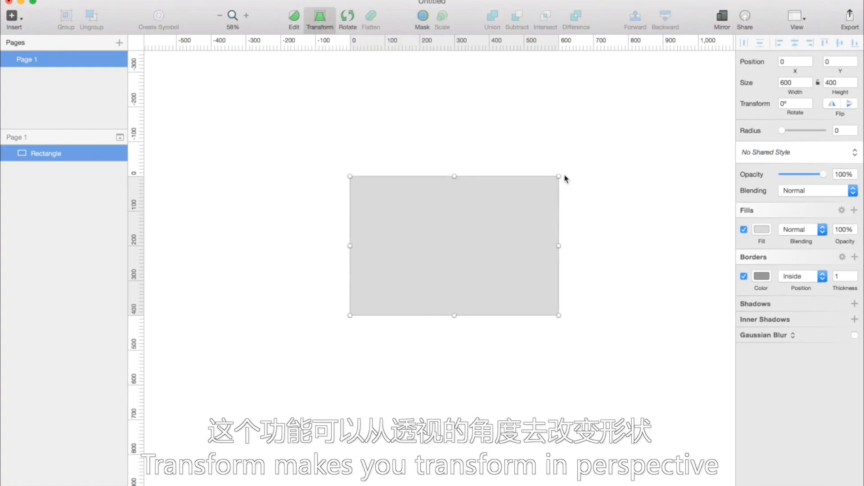
{"action": "left_click_drag", "start_coordinate": [560, 176], "coordinate": [494, 226]}
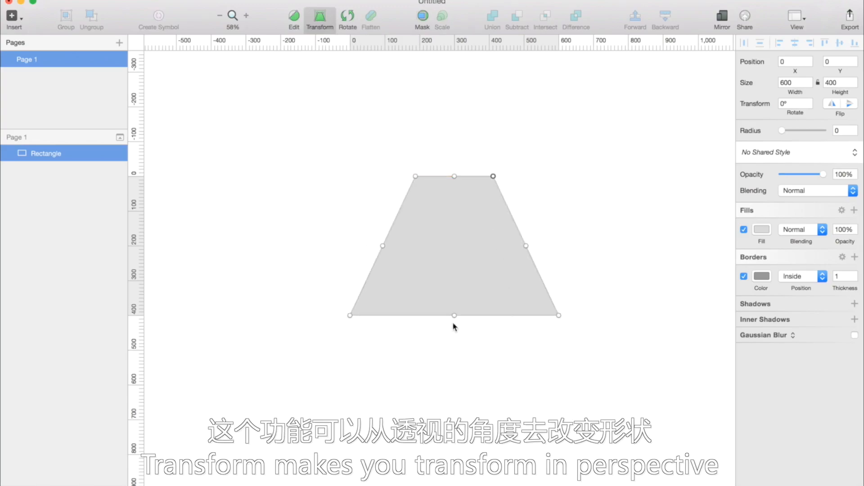
{"action": "left_click_drag", "start_coordinate": [456, 316], "coordinate": [613, 305]}
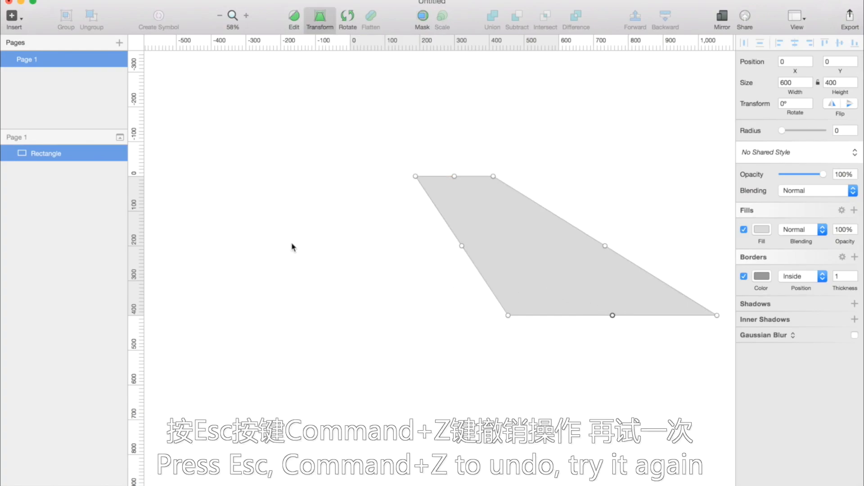
{"action": "key", "text": "Escape"}
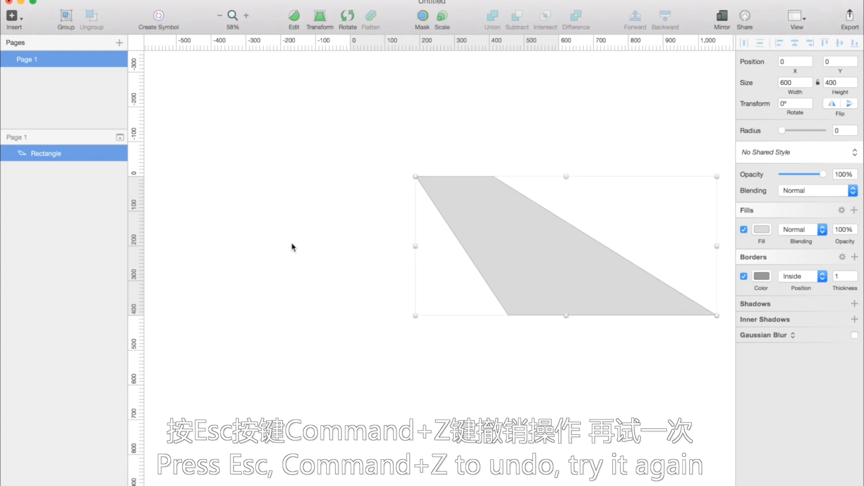
{"action": "key", "text": "super+z"}
{"action": "key", "text": "super+z"}
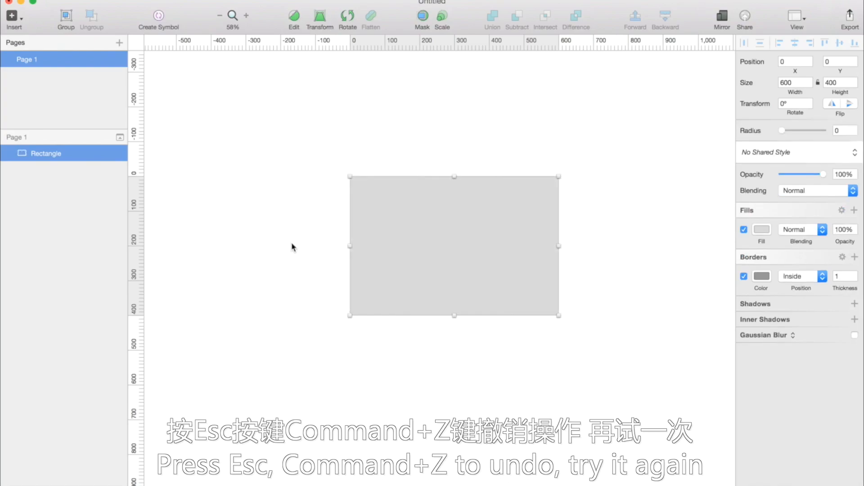
Try Transform on the rectangle by pulling its lower corners evenly inward into a trapezoid, and undo the distortion
{"action": "left_click", "coordinate": [322, 27]}
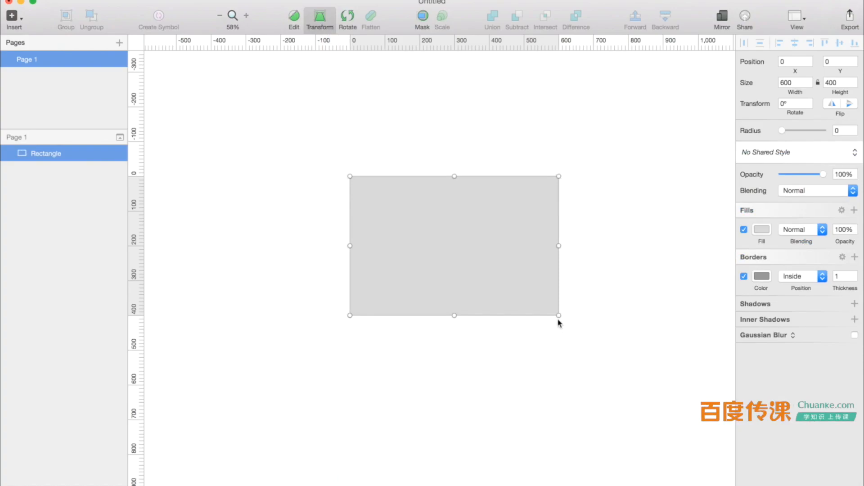
{"action": "left_click_drag", "start_coordinate": [559, 316], "coordinate": [518, 309]}
{"action": "mouse_move", "coordinate": [538, 245]}
{"action": "left_mouse_down"}
{"action": "mouse_move", "coordinate": [573, 151]}
{"action": "mouse_move", "coordinate": [517, 363]}
{"action": "mouse_move", "coordinate": [533, 246]}
{"action": "left_mouse_up"}
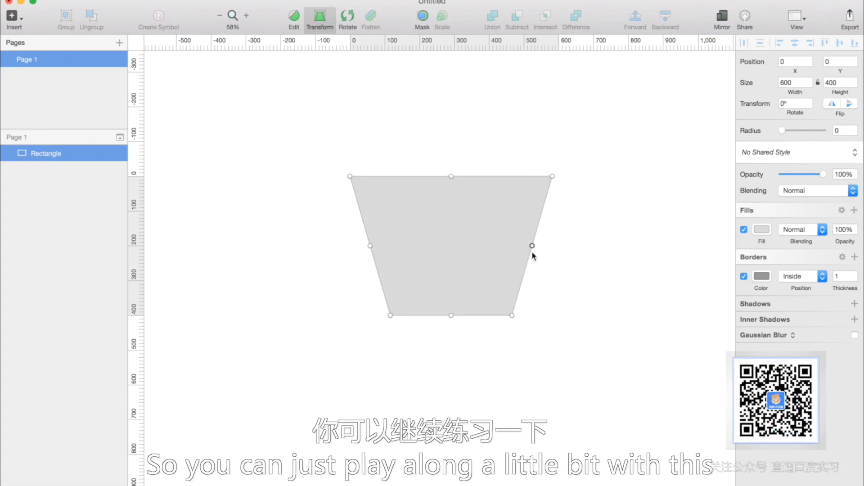
{"action": "key", "text": "Escape"}
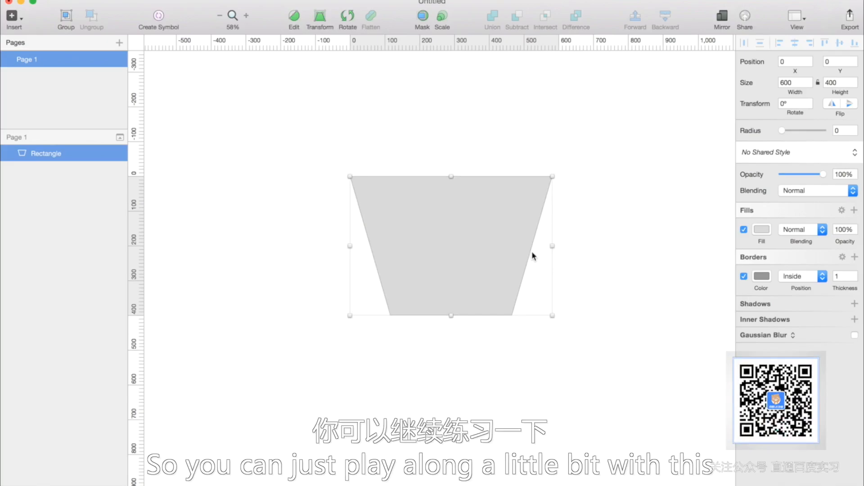
{"action": "key", "text": "super+z"}
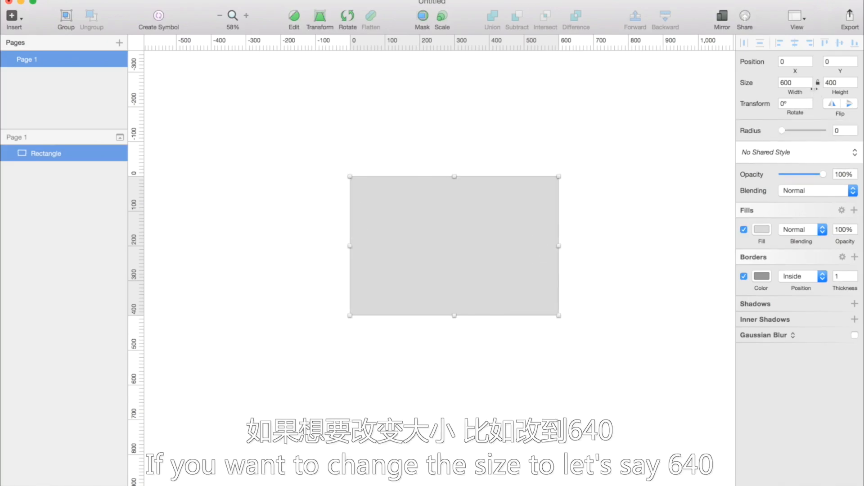
Set the rectangle's width to 640, and reduce it by 40 with the expression 640-40
{"action": "left_click", "coordinate": [796, 84]}
{"action": "type", "text": "64"}
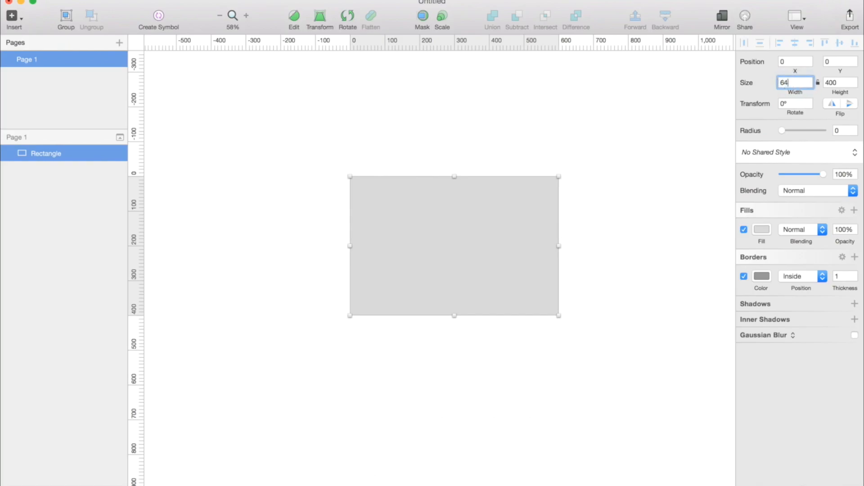
{"action": "type", "text": "0"}
{"action": "key", "text": "Return"}
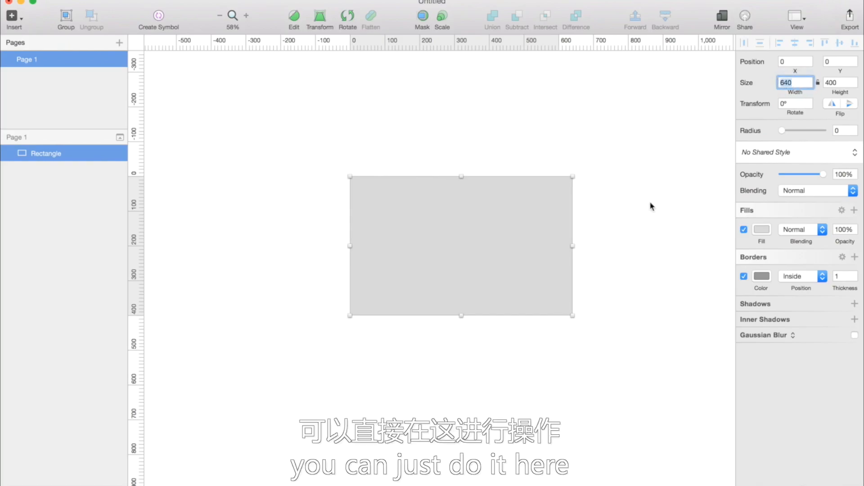
{"action": "left_click", "coordinate": [797, 82]}
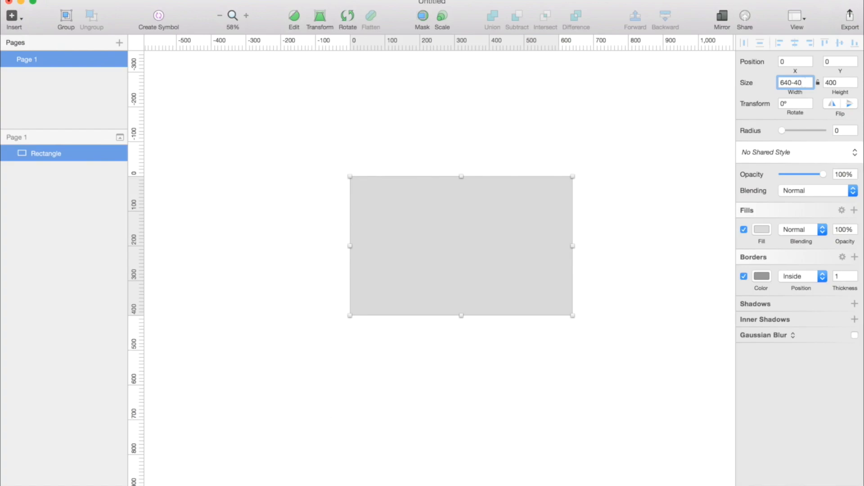
{"action": "key", "text": "Return"}
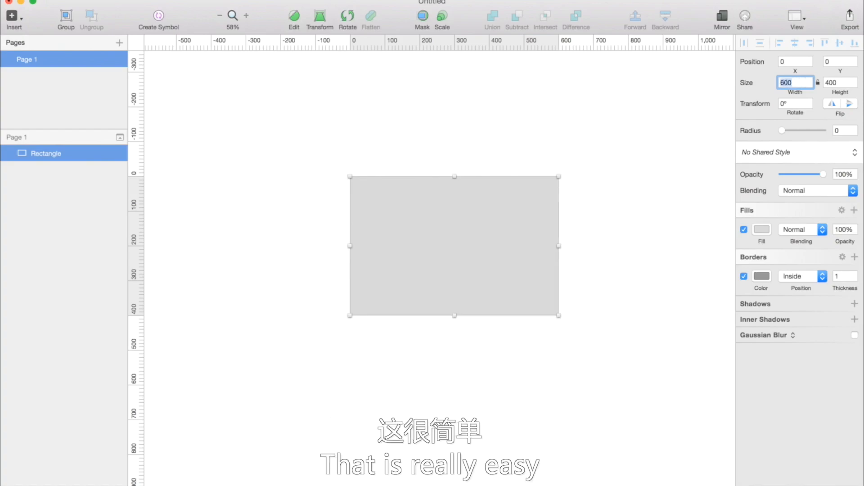
Lock the rectangle's width-to-height proportions and double its size with the width expression 600*2
{"action": "left_click", "coordinate": [818, 84]}
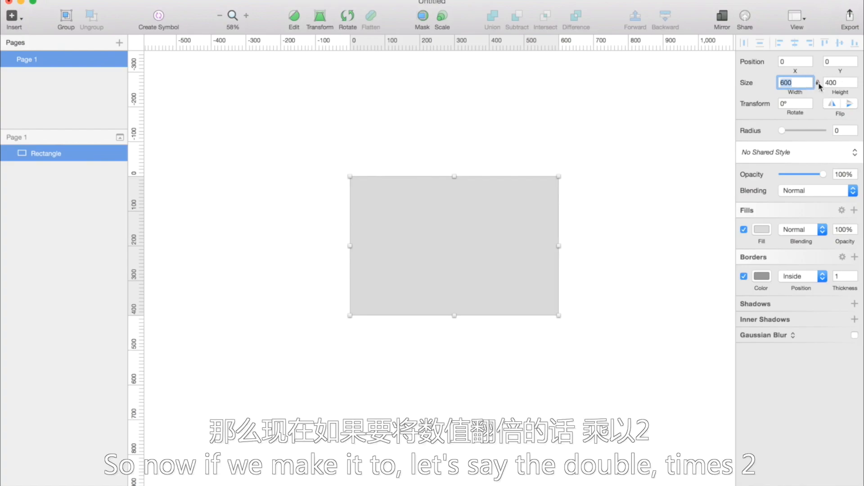
{"action": "left_click", "coordinate": [792, 84]}
{"action": "double_click", "coordinate": [786, 84]}
{"action": "type", "text": "*2"}
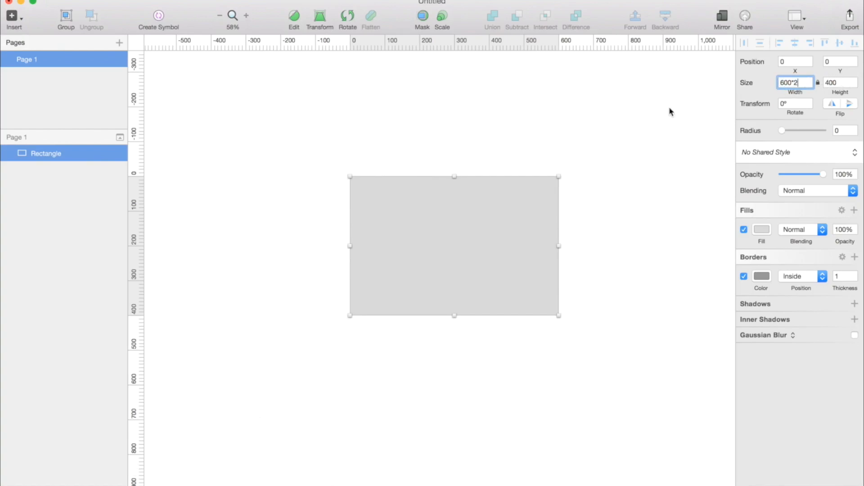
{"action": "key", "text": "Return"}
{"action": "scroll", "coordinate": [498, 169], "scroll_direction": "down", "scroll_amount": 3}
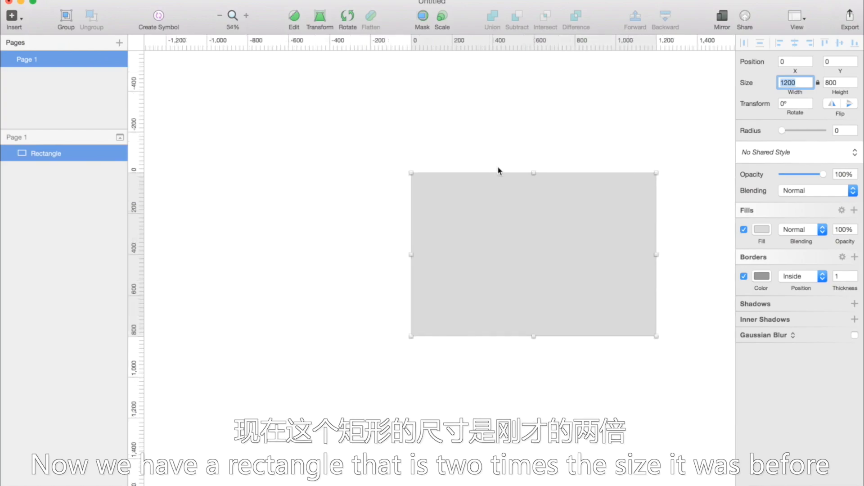
{"action": "scroll", "coordinate": [499, 169], "scroll_direction": "right", "scroll_amount": 5}
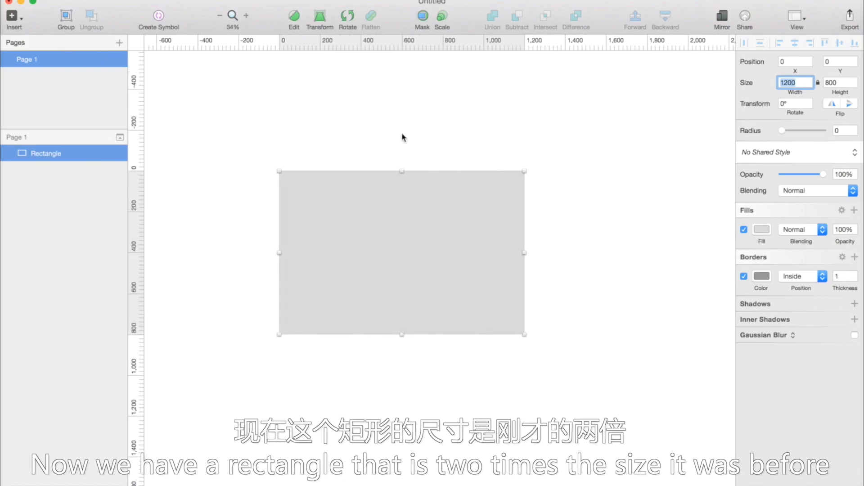
Copy the rectangle
{"action": "left_click", "coordinate": [444, 235]}
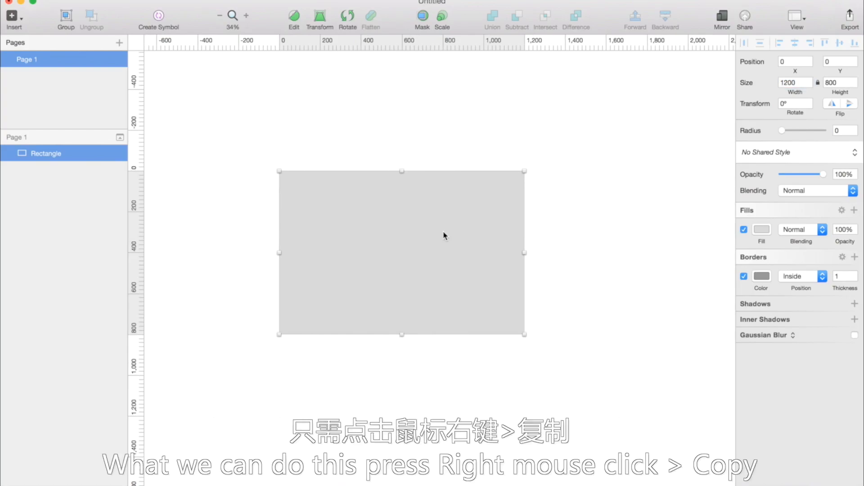
{"action": "right_click", "coordinate": [444, 235]}
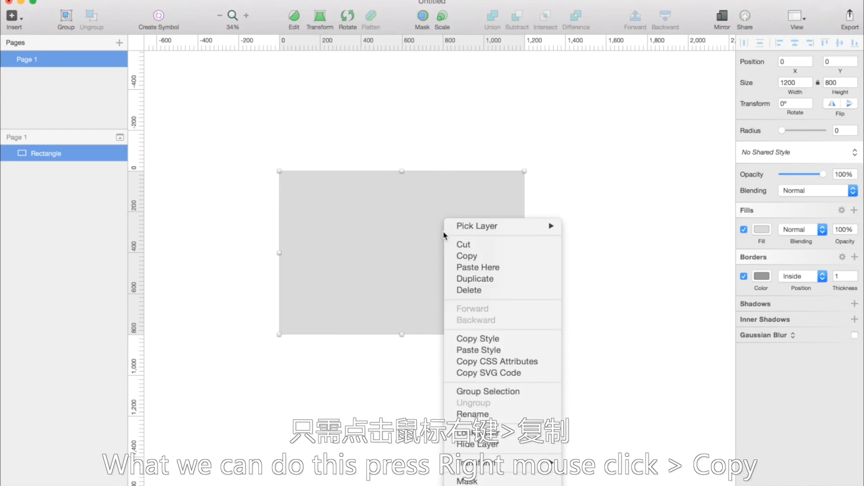
{"action": "left_click", "coordinate": [498, 256]}
Try pasting the copy near the rectangle's upper-right corner and moving it to about X 285, Y 461, and undo both changes
{"action": "right_click", "coordinate": [516, 145]}
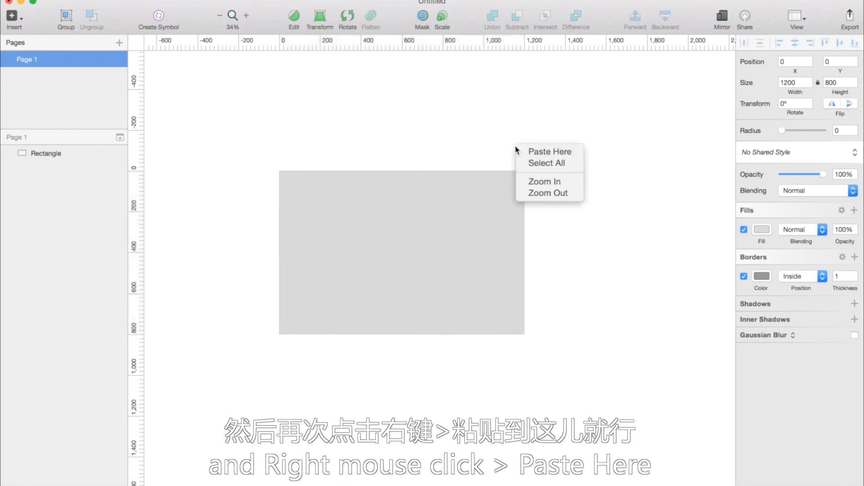
{"action": "left_click", "coordinate": [539, 153]}
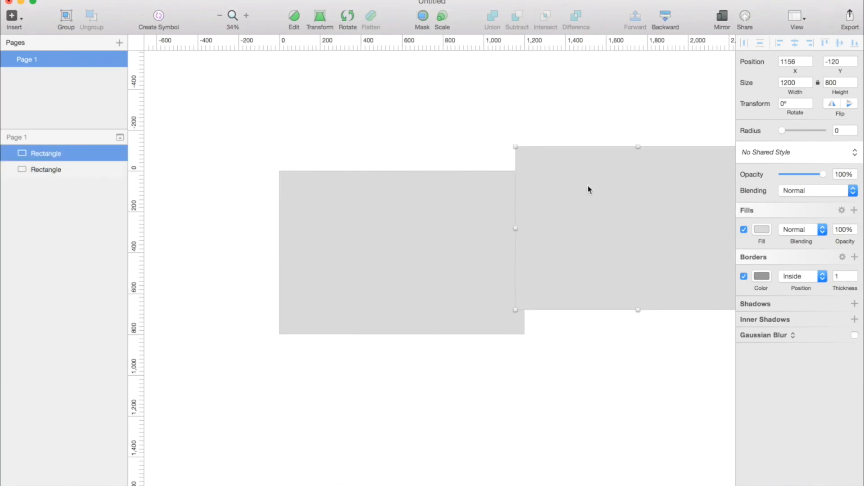
{"action": "left_click_drag", "start_coordinate": [593, 197], "coordinate": [415, 313]}
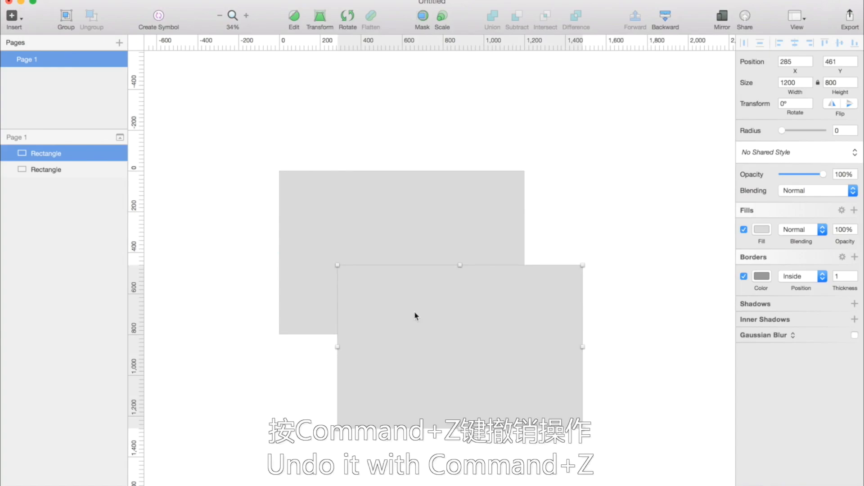
{"action": "key", "text": "super+z"}
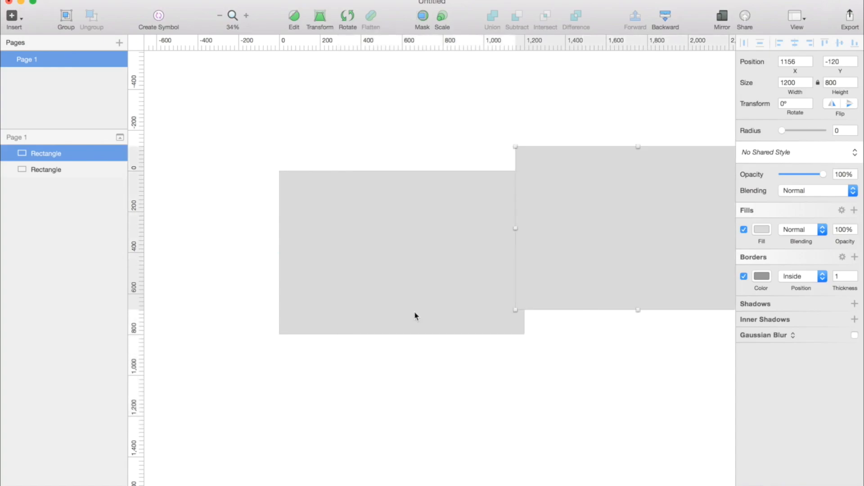
{"action": "key", "text": "super+z"}
Paste a copy in place over the rectangle, move it to about X 375, Y -270, and clear the selection
{"action": "left_click", "coordinate": [326, 179]}
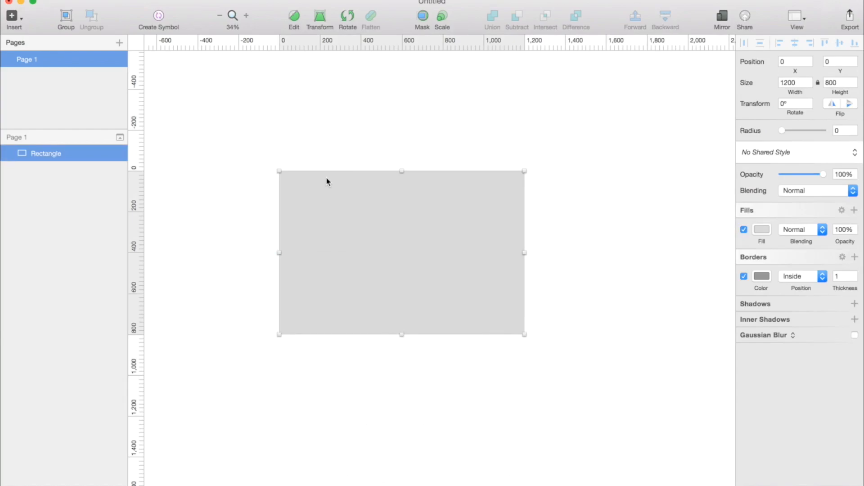
{"action": "key", "text": "super+v"}
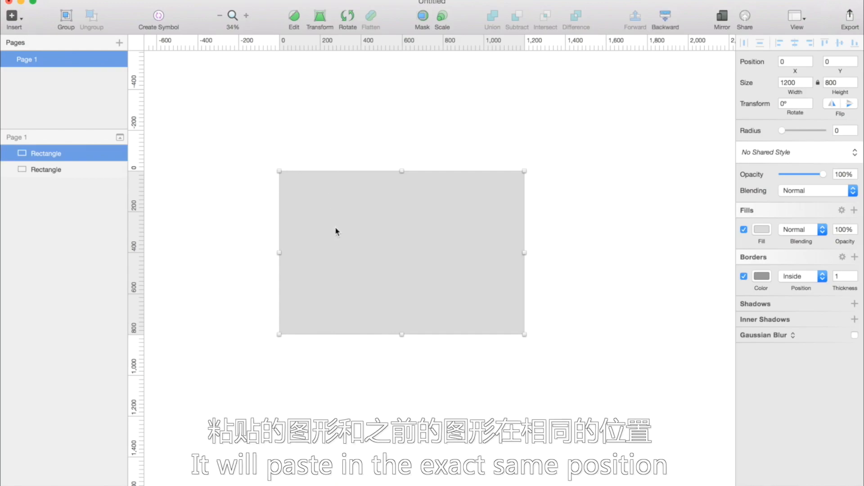
{"action": "left_click_drag", "start_coordinate": [335, 232], "coordinate": [413, 176]}
{"action": "left_click", "coordinate": [301, 134]}
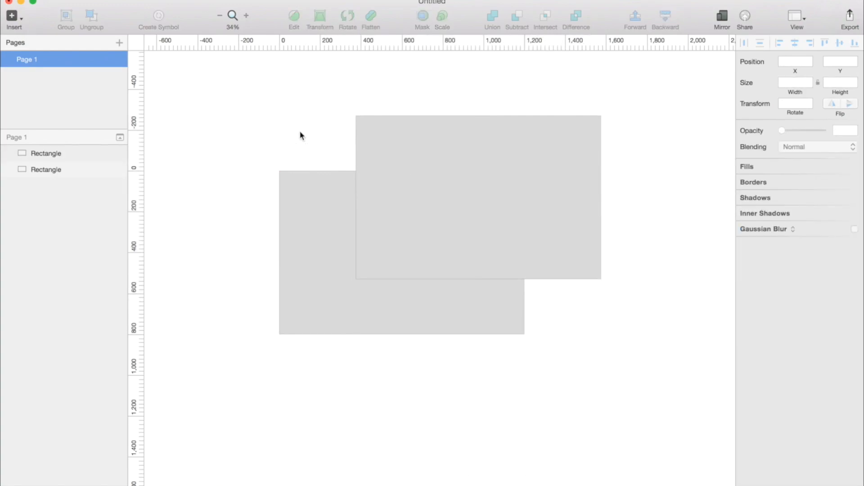
Select both overlapping rectangles and group them
{"action": "left_click_drag", "start_coordinate": [273, 122], "coordinate": [424, 248]}
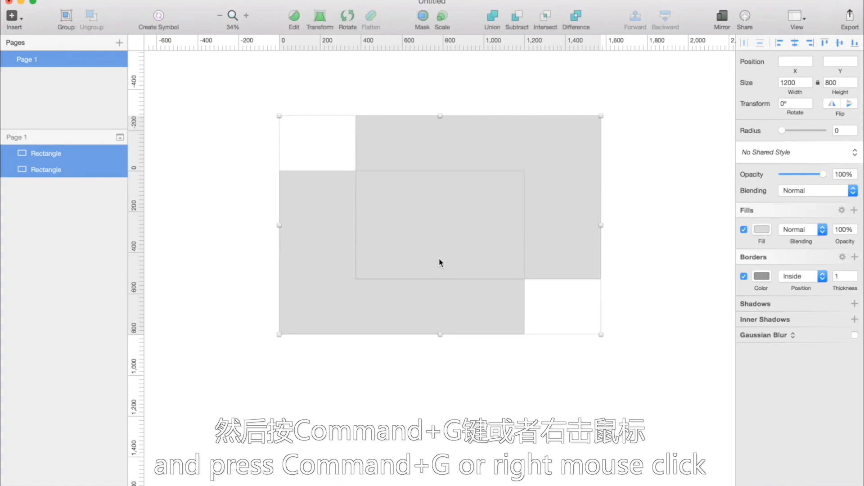
{"action": "right_click", "coordinate": [440, 263]}
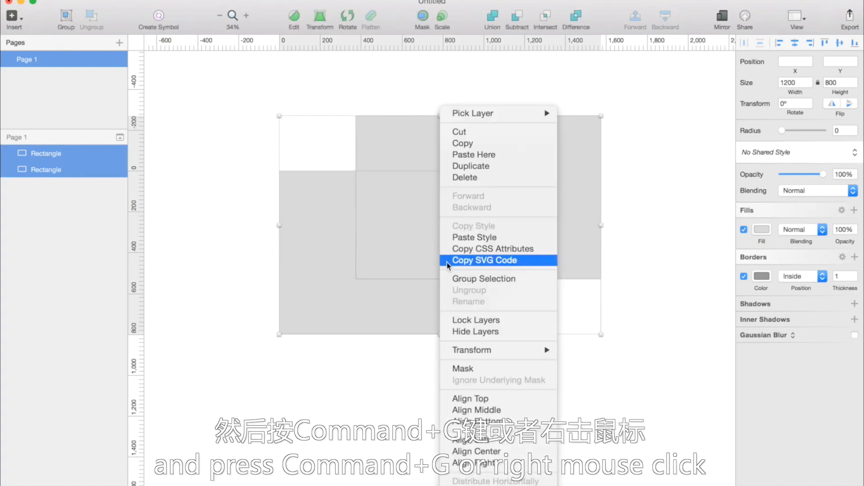
{"action": "left_click", "coordinate": [525, 282]}
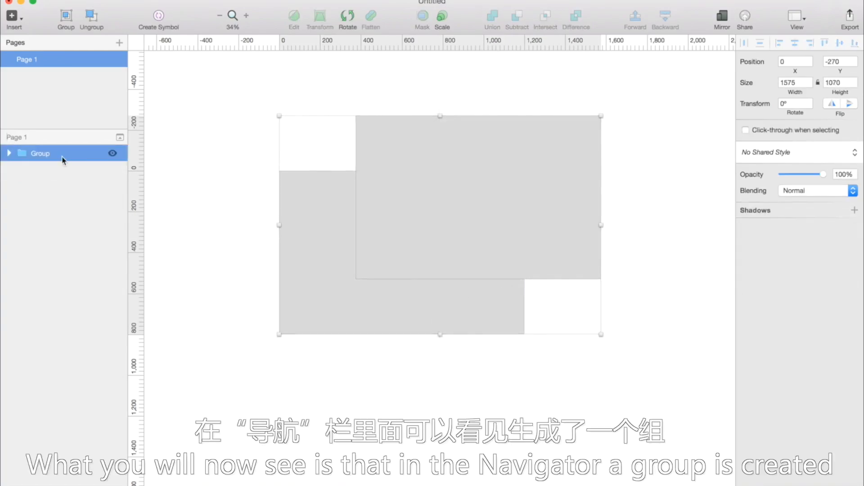
Expand the group and rename its back rectangle as Rectangle 1 and its front rectangle as Rectangle 2
{"action": "left_click", "coordinate": [9, 153]}
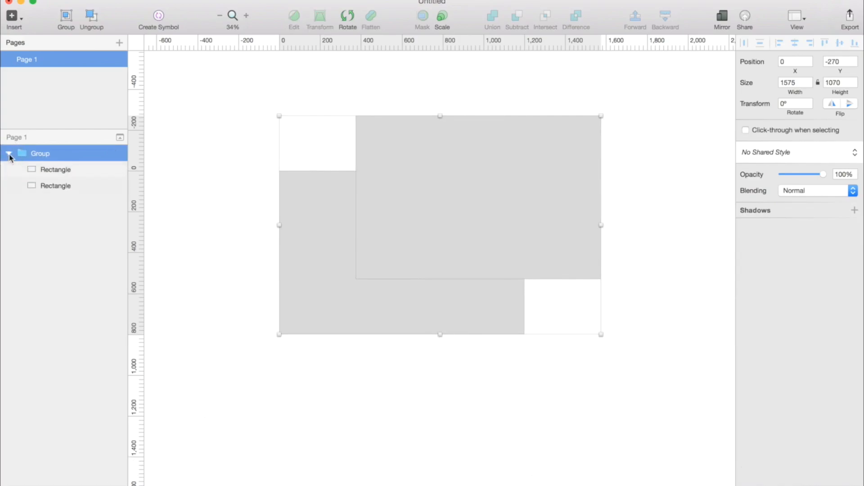
{"action": "left_click", "coordinate": [62, 172]}
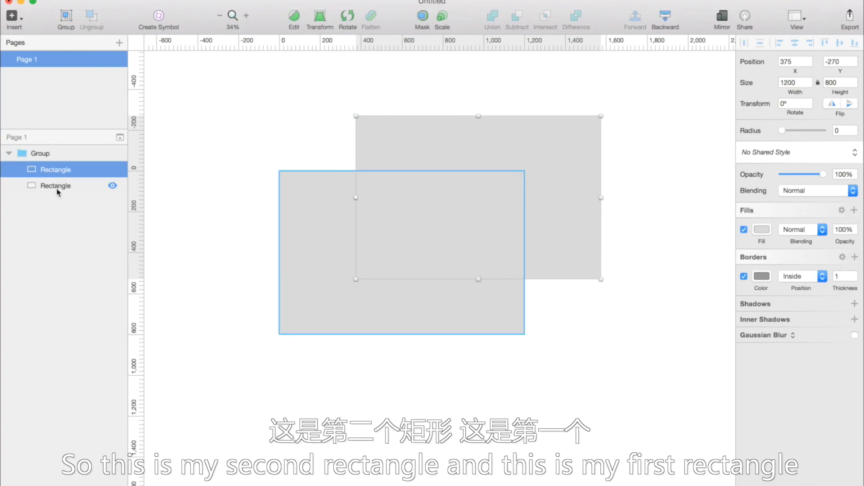
{"action": "left_click", "coordinate": [61, 187]}
{"action": "double_click", "coordinate": [63, 186]}
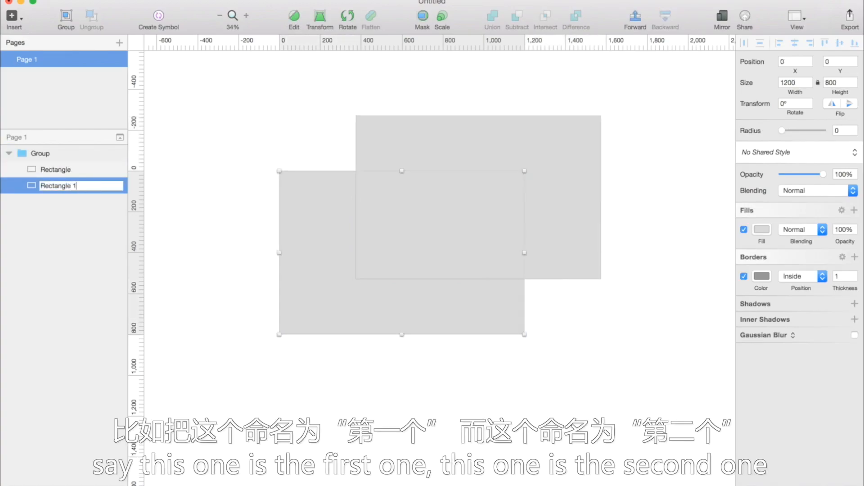
{"action": "double_click", "coordinate": [68, 171]}
{"action": "key", "text": "Right"}
{"action": "left_click", "coordinate": [172, 156]}
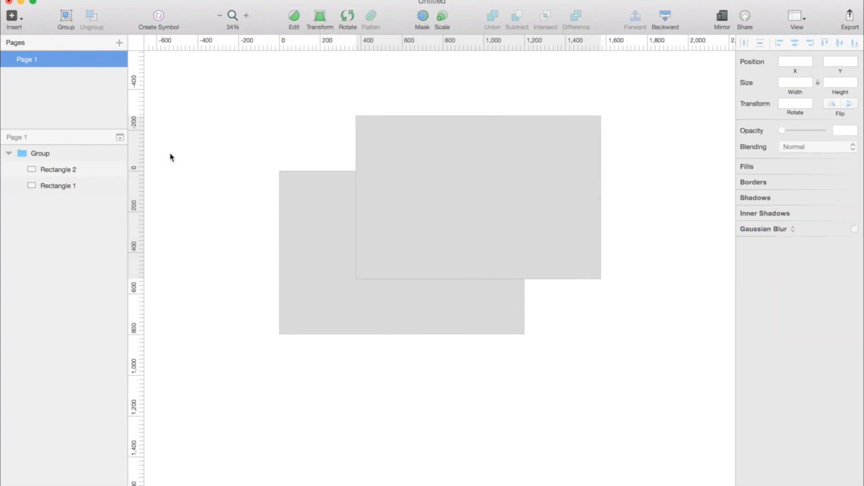
Practise clearing the selection and selecting the whole group through its shapes on the canvas
{"action": "left_click", "coordinate": [320, 141]}
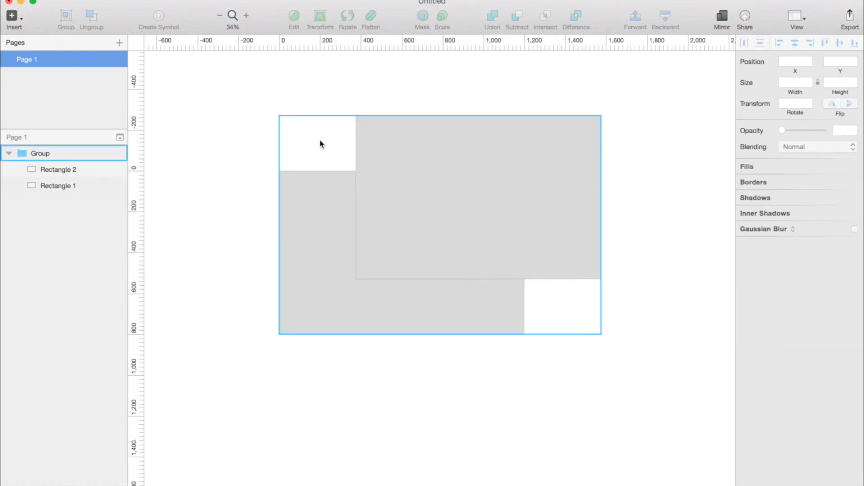
{"action": "left_click", "coordinate": [377, 144]}
{"action": "left_click", "coordinate": [226, 71]}
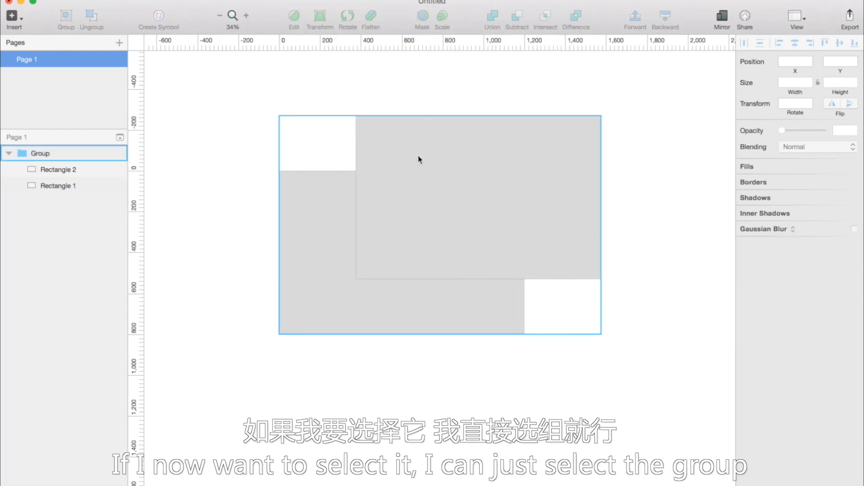
{"action": "left_click", "coordinate": [456, 182]}
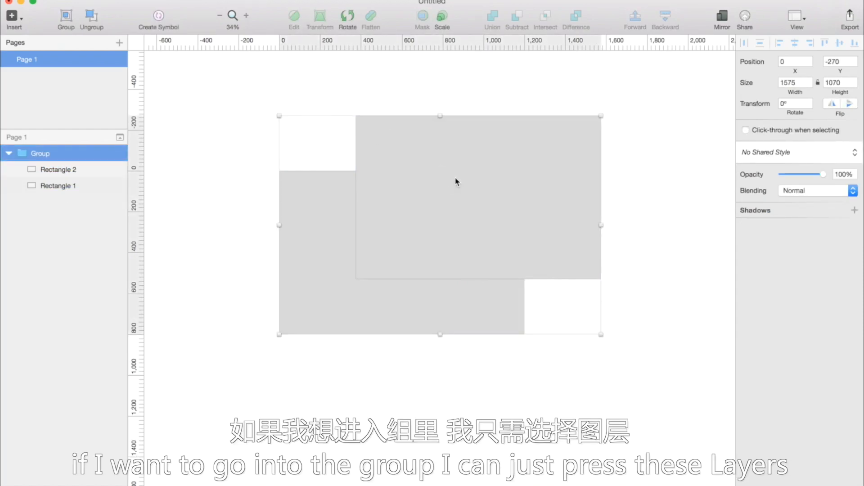
Practise selecting Rectangle 2 and Rectangle 1 individually by their layers, and clear the selection
{"action": "left_click", "coordinate": [75, 170]}
{"action": "left_click", "coordinate": [71, 187]}
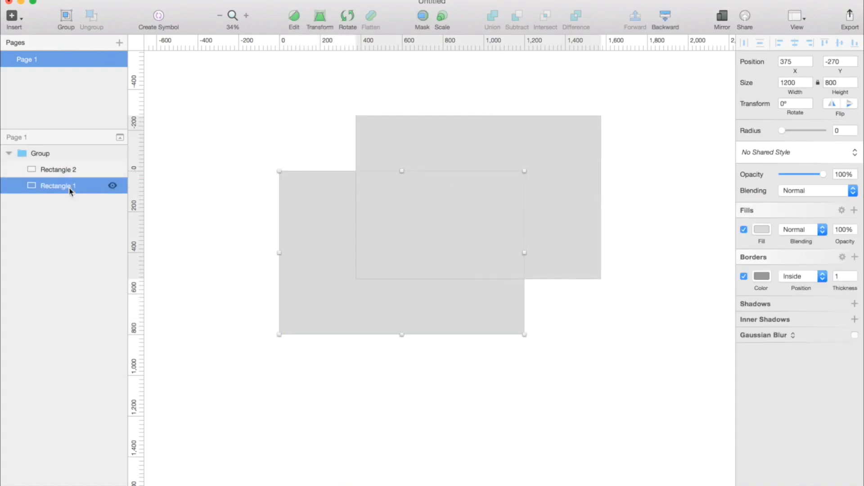
{"action": "left_click", "coordinate": [71, 170]}
{"action": "left_click", "coordinate": [236, 128]}
Select Rectangle 2 inside the group directly on the canvas
{"action": "left_click", "coordinate": [428, 168]}
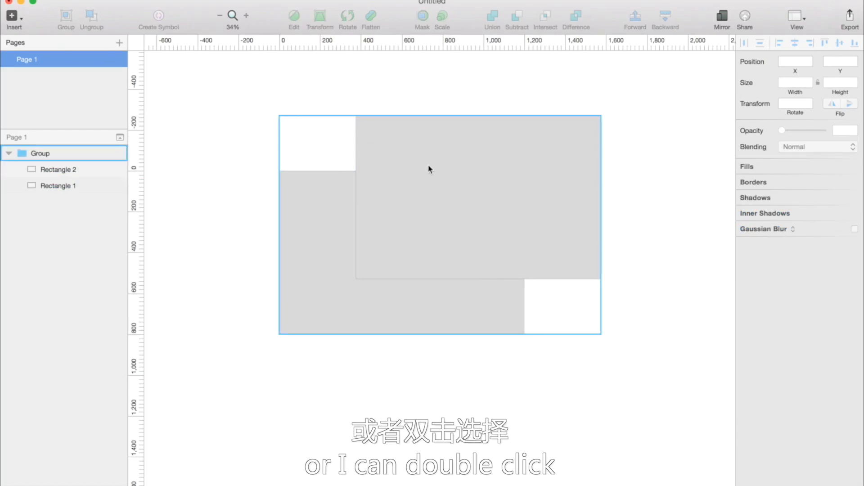
{"action": "double_click", "coordinate": [428, 168]}
{"action": "left_click", "coordinate": [666, 408]}
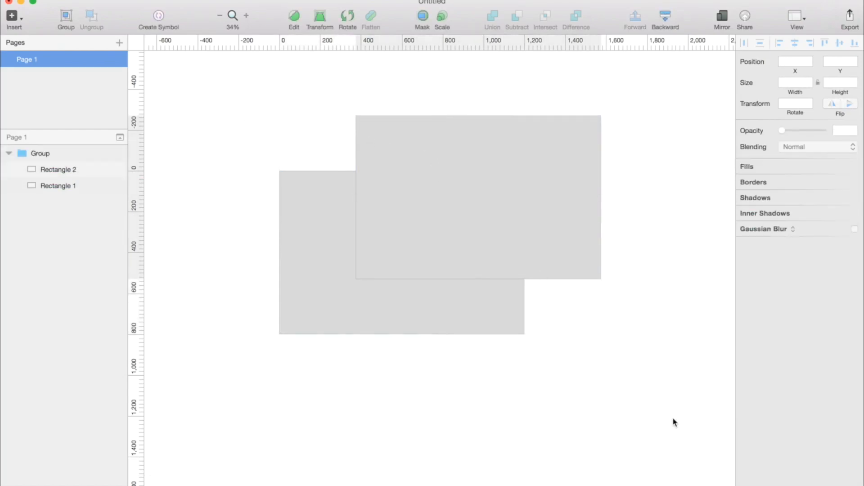
{"action": "double_click", "coordinate": [560, 245]}
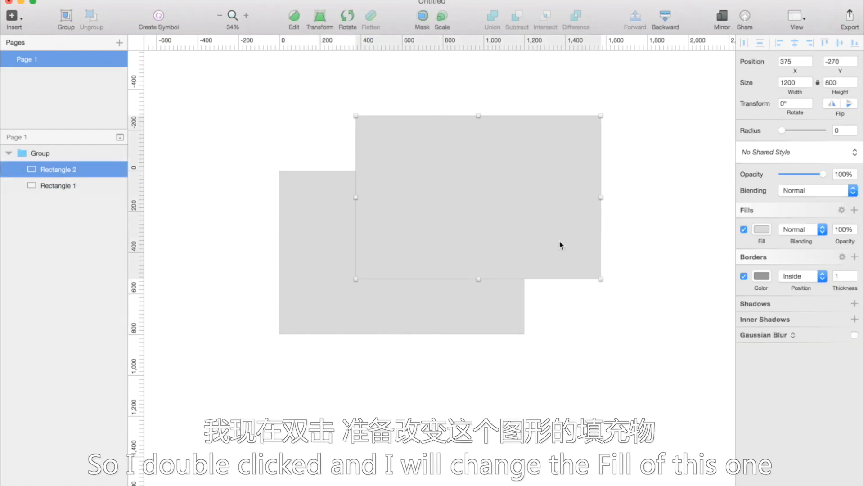
Fill Rectangle 2 with the dark teal swatch from the global colors and clear the selection
{"action": "left_click", "coordinate": [762, 231]}
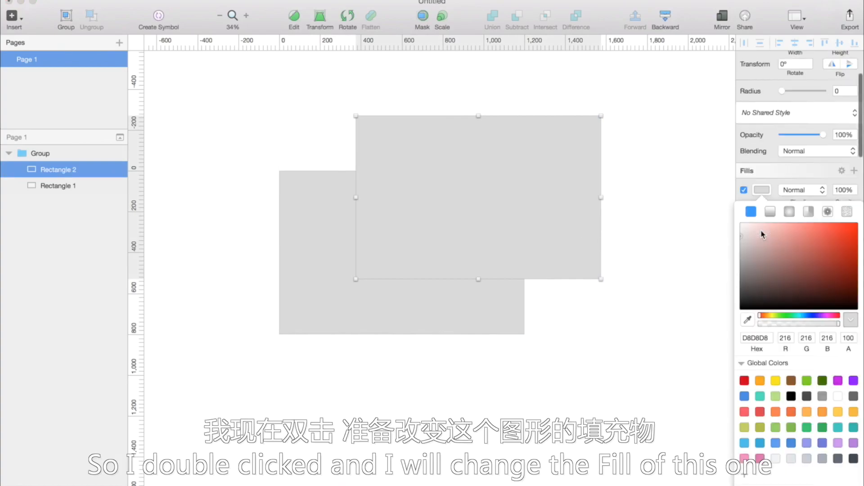
{"action": "left_click", "coordinate": [854, 427]}
{"action": "left_click", "coordinate": [674, 369]}
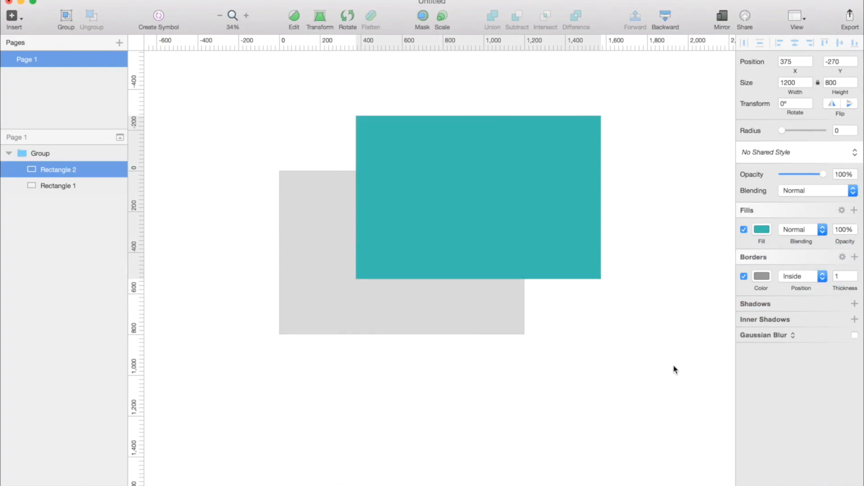
{"action": "left_click", "coordinate": [314, 127]}
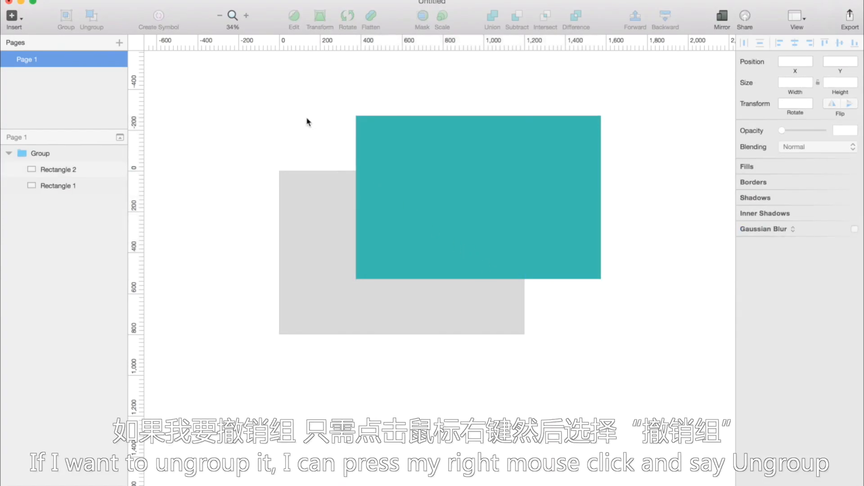
Ungroup the group containing Rectangle 1 and Rectangle 2 and clear the selection
{"action": "left_click", "coordinate": [62, 153]}
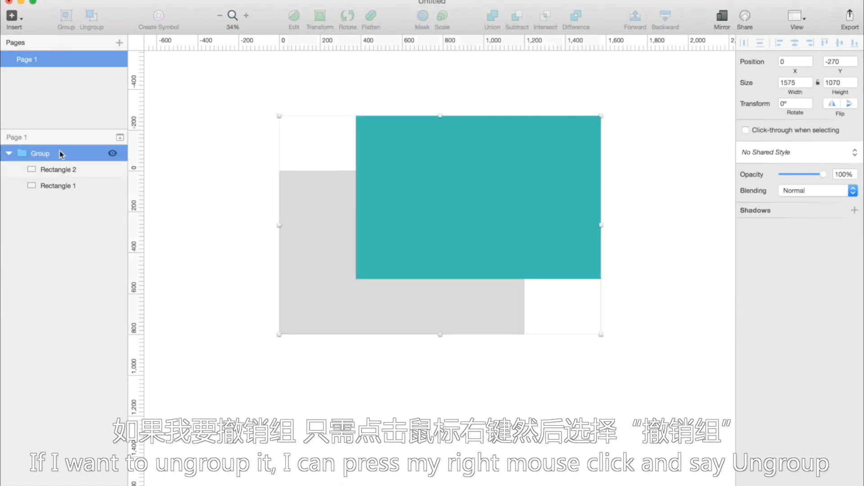
{"action": "right_click", "coordinate": [379, 163]}
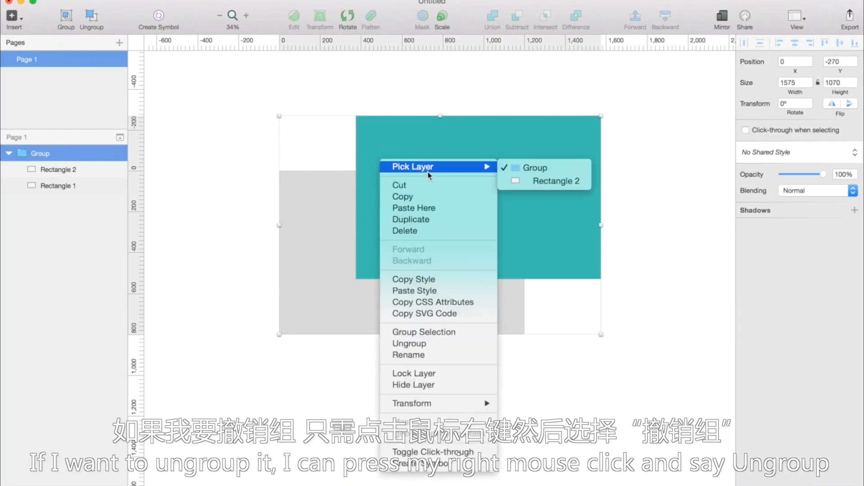
{"action": "left_click", "coordinate": [432, 344]}
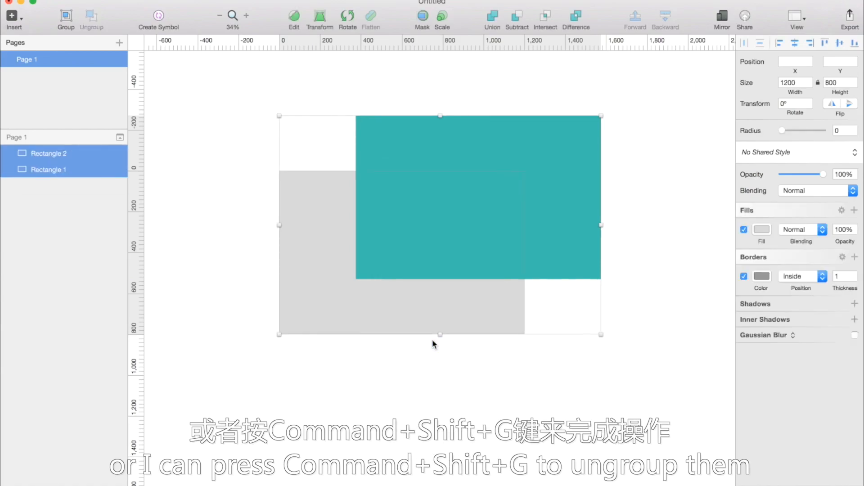
{"action": "left_click", "coordinate": [598, 364]}
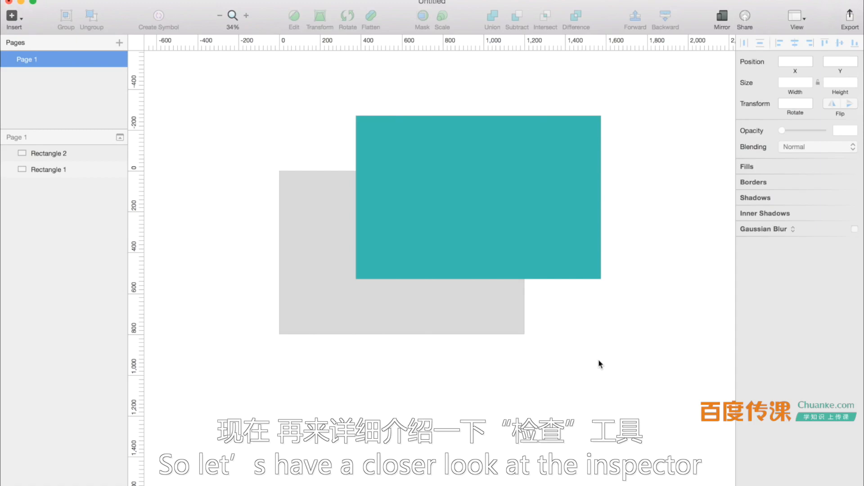
Change Rectangle 2's fill to the lighter, less saturated teal 6EC6BC
{"action": "left_click", "coordinate": [579, 194]}
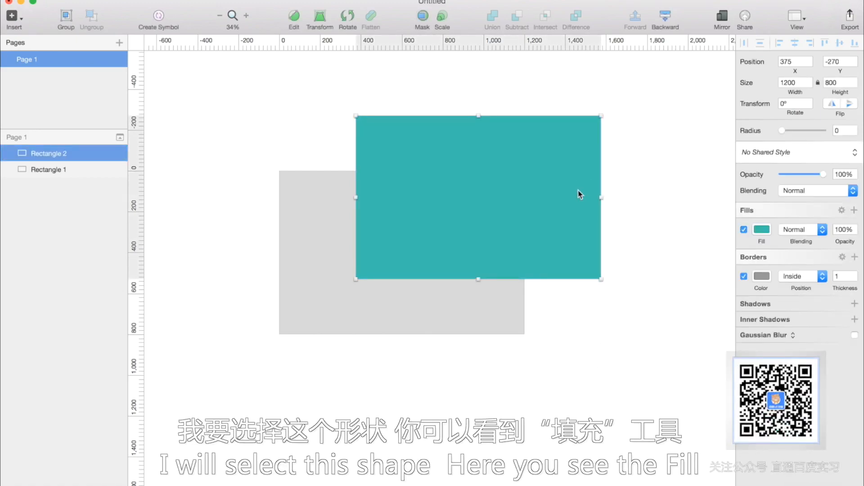
{"action": "left_click", "coordinate": [762, 232]}
{"action": "left_click_drag", "start_coordinate": [832, 245], "coordinate": [793, 244]}
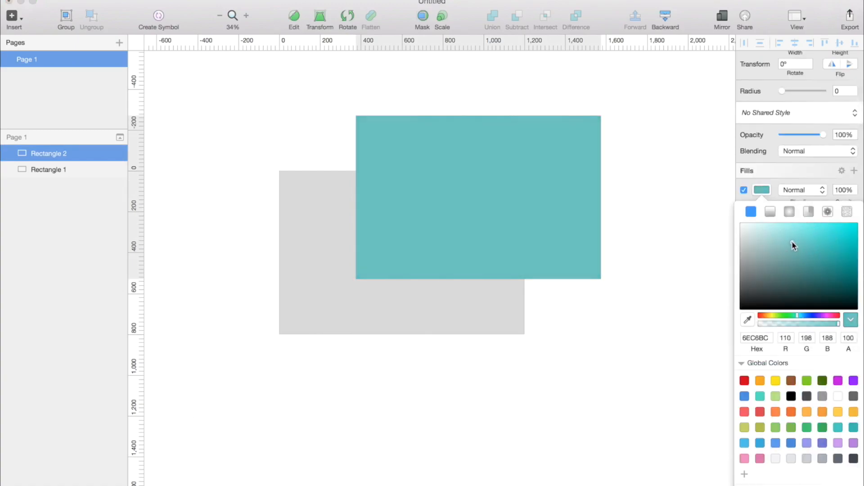
{"action": "left_click", "coordinate": [752, 198]}
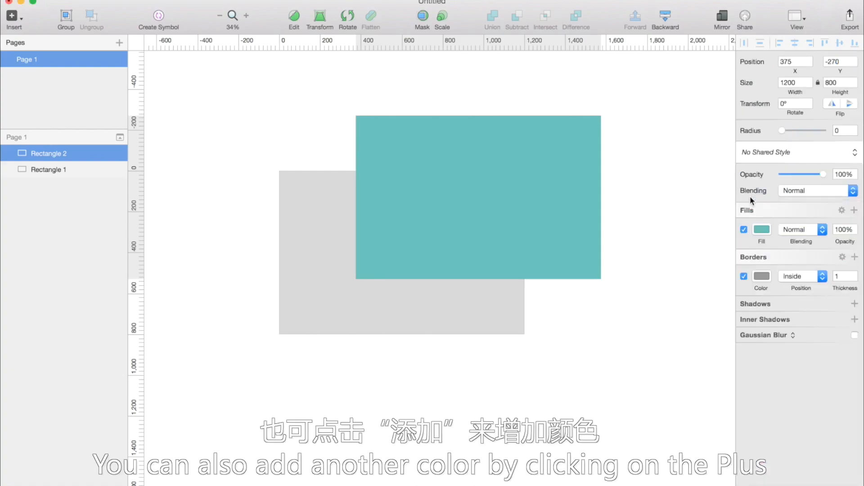
Add a second fill to Rectangle 2 and try the solid, linear, radial, angular gradient, pattern and noise fill types
{"action": "left_click", "coordinate": [855, 211]}
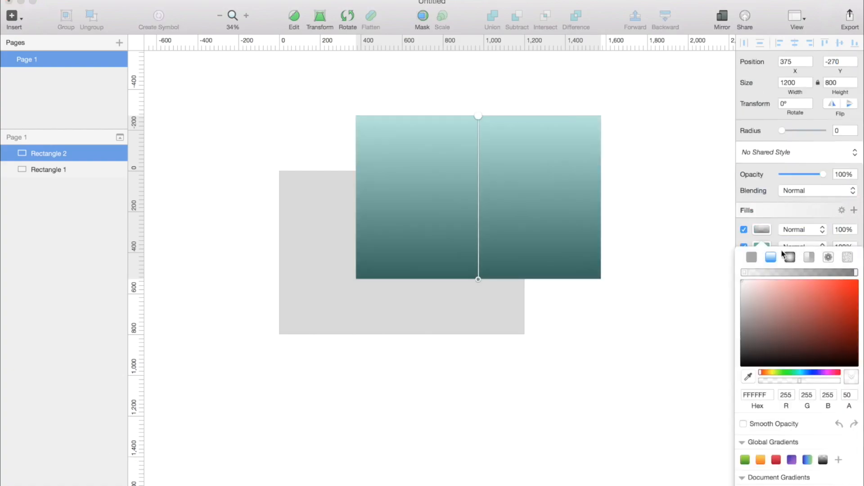
{"action": "left_click", "coordinate": [751, 257]}
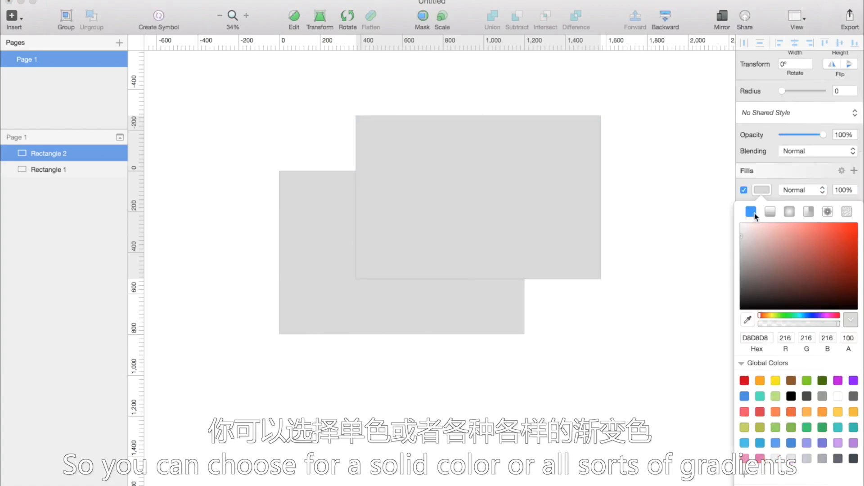
{"action": "left_click", "coordinate": [770, 212]}
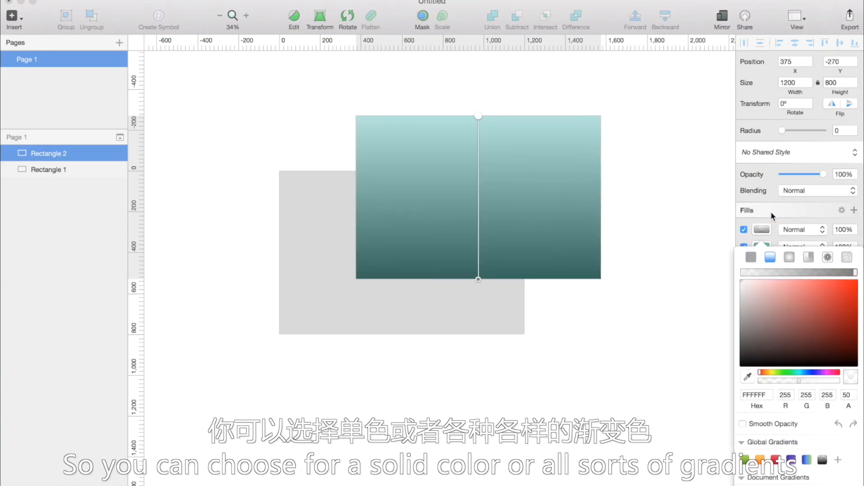
{"action": "left_click", "coordinate": [792, 260]}
{"action": "left_click", "coordinate": [809, 259]}
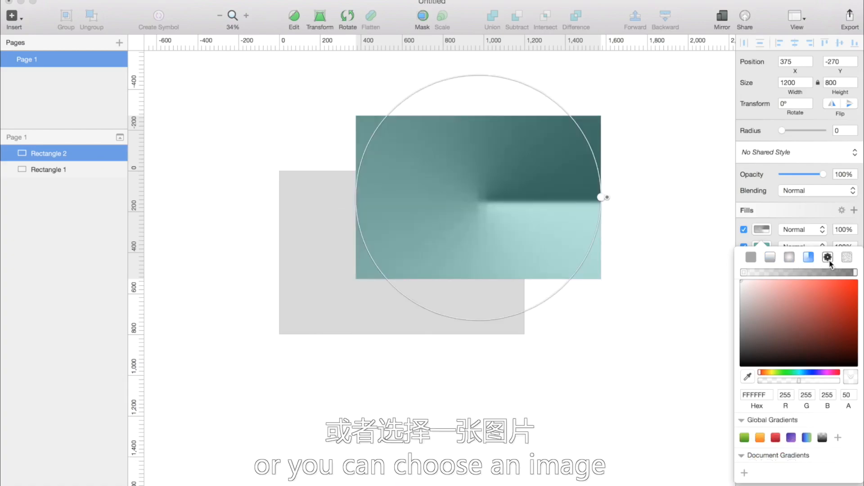
{"action": "left_click", "coordinate": [829, 259]}
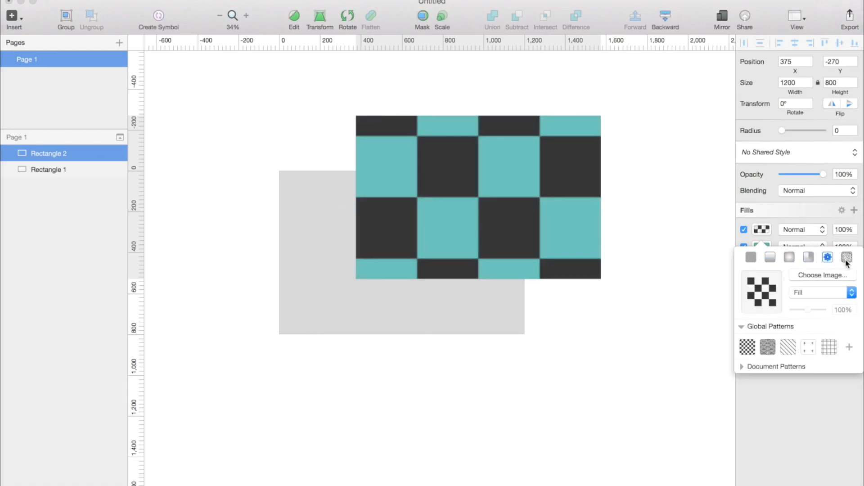
{"action": "left_click", "coordinate": [846, 258]}
{"action": "left_click", "coordinate": [771, 257]}
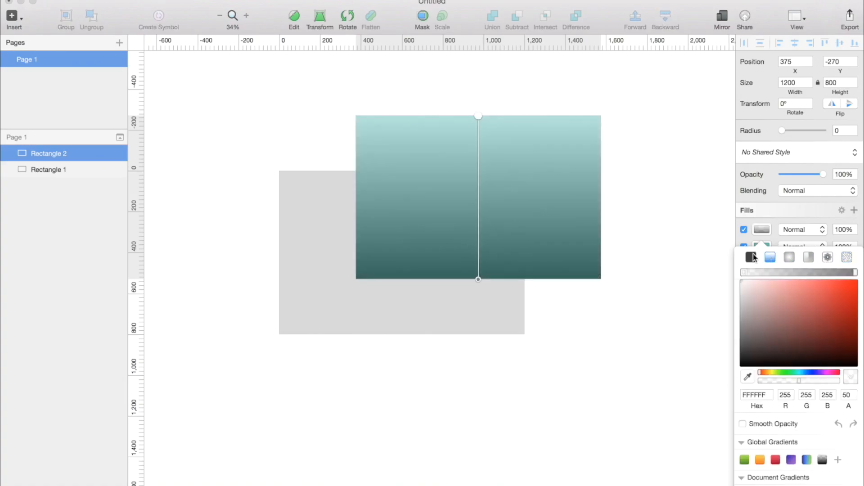
Make Rectangle 2's second fill solid white FFFFFF with 10% opacity
{"action": "left_click", "coordinate": [751, 257]}
{"action": "left_click_drag", "start_coordinate": [768, 246], "coordinate": [704, 189]}
{"action": "left_click", "coordinate": [842, 190]}
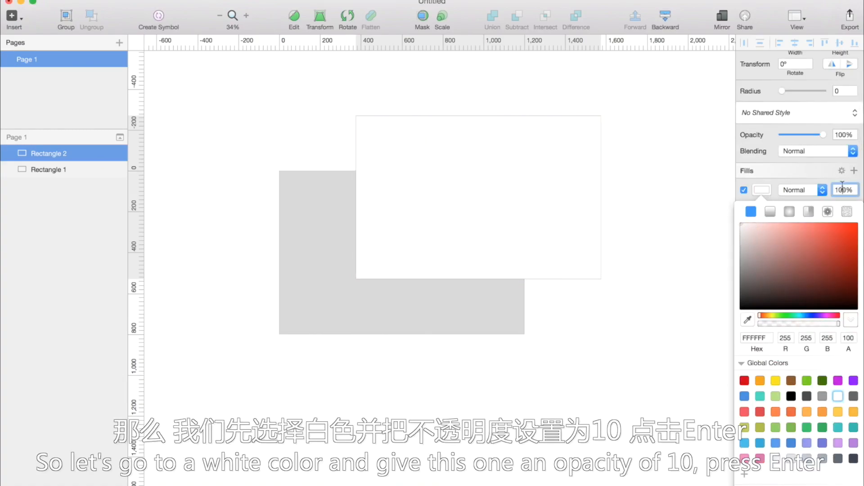
{"action": "key", "text": "BackSpace"}
{"action": "key", "text": "Return"}
{"action": "left_click", "coordinate": [734, 231]}
Toggle the white fill off and on to compare, leave it disabled, and delete it from Rectangle 2
{"action": "left_click", "coordinate": [744, 230]}
{"action": "left_click", "coordinate": [743, 230]}
{"action": "left_click", "coordinate": [744, 230]}
{"action": "left_click", "coordinate": [744, 230]}
{"action": "left_click", "coordinate": [743, 230]}
{"action": "left_click", "coordinate": [743, 230]}
{"action": "left_click", "coordinate": [743, 230]}
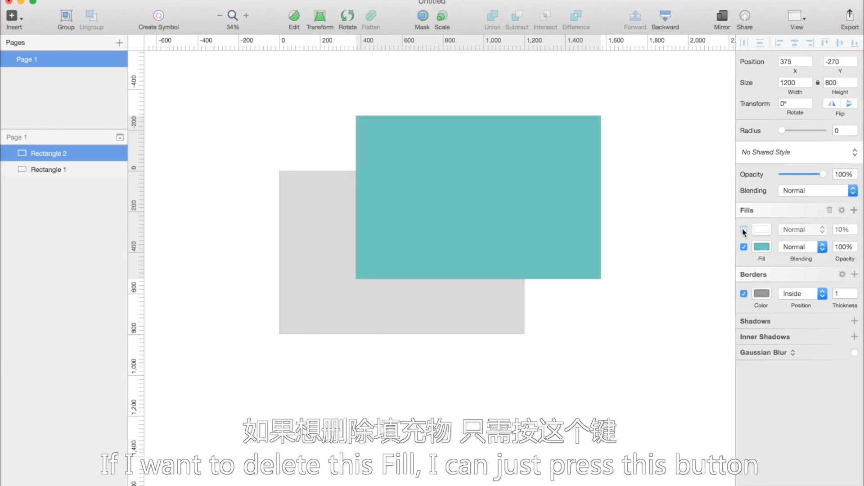
{"action": "left_click", "coordinate": [829, 212]}
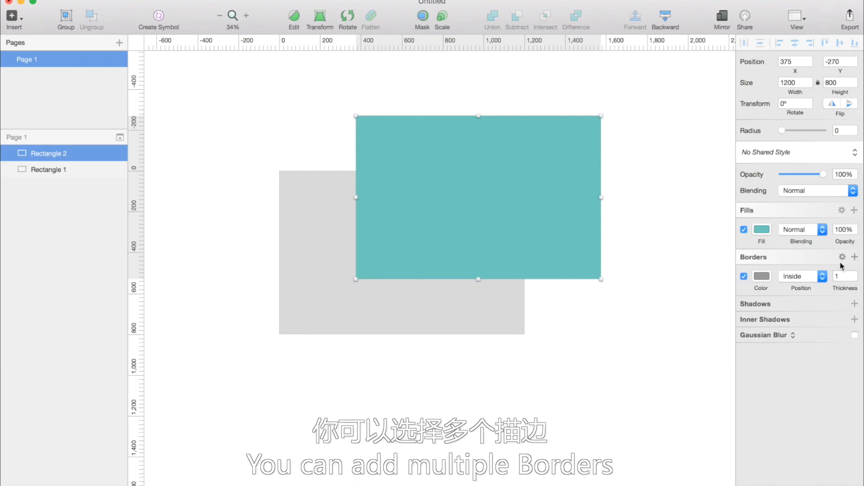
Add a second border to Rectangle 2 in red FF0000, positioned Outside with a thickness of 10
{"action": "left_click", "coordinate": [854, 257]}
{"action": "left_click_drag", "start_coordinate": [843, 252], "coordinate": [861, 168]}
{"action": "left_click", "coordinate": [796, 166]}
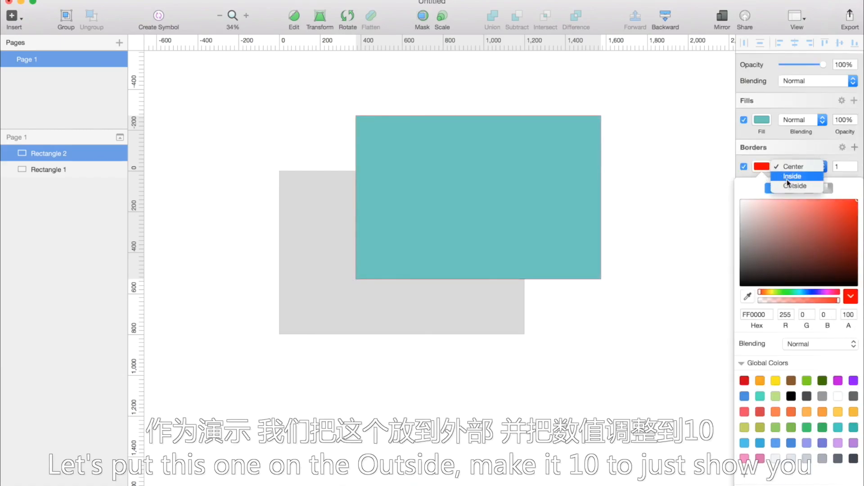
{"action": "left_click", "coordinate": [796, 185]}
{"action": "left_click", "coordinate": [844, 168]}
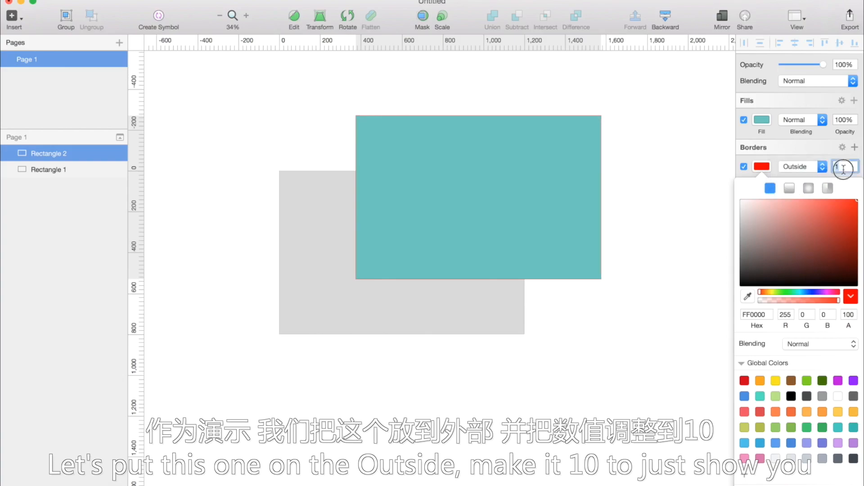
{"action": "type", "text": "0"}
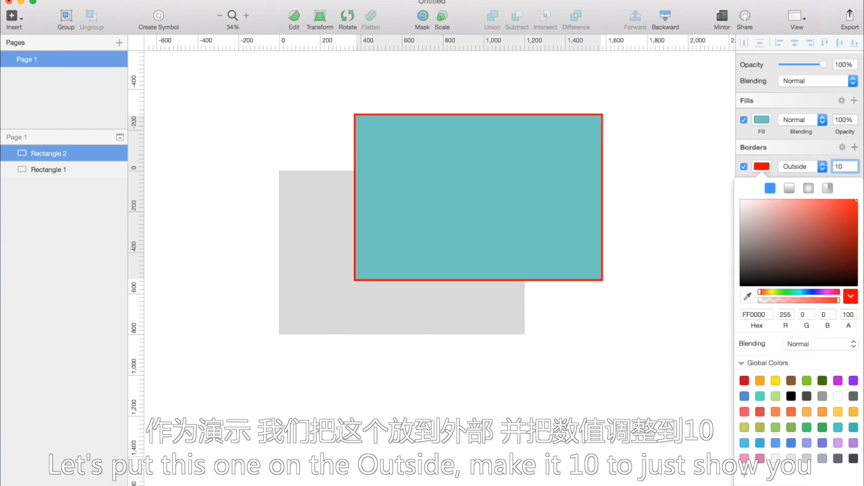
{"action": "key", "text": "Return"}
{"action": "left_click", "coordinate": [663, 187]}
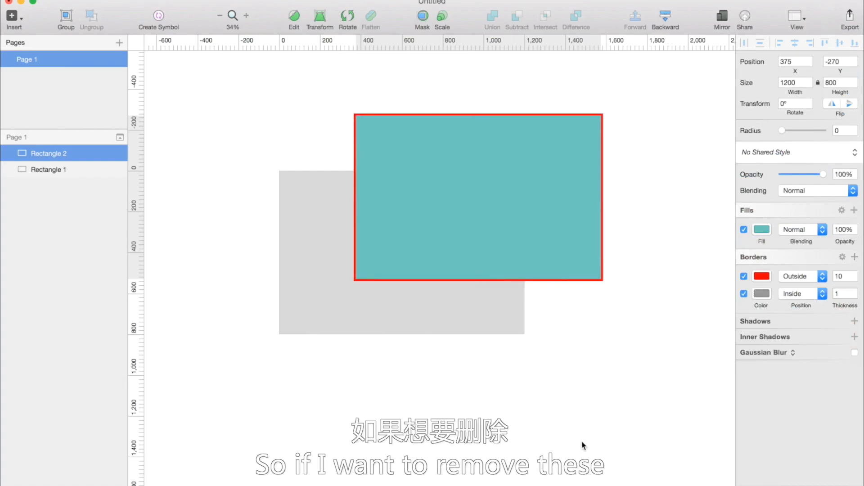
Disable both the red and the gray border of Rectangle 2 and remove them
{"action": "left_click", "coordinate": [744, 294]}
{"action": "left_click", "coordinate": [744, 276]}
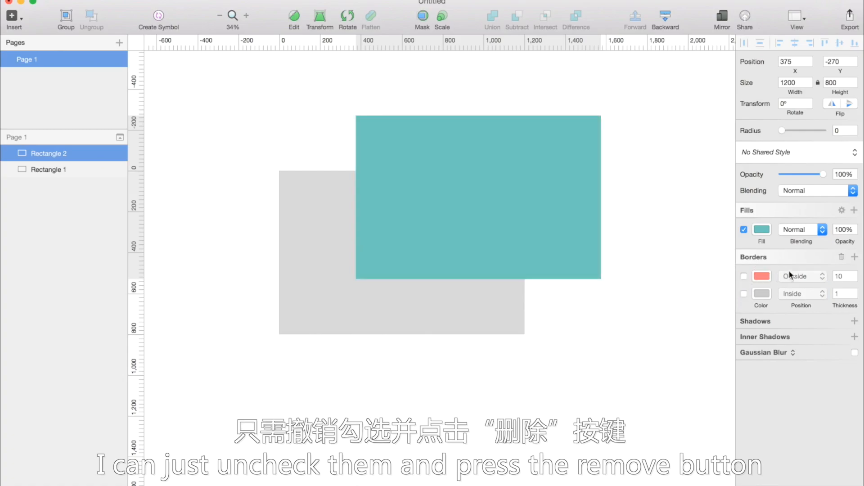
{"action": "left_click", "coordinate": [838, 257]}
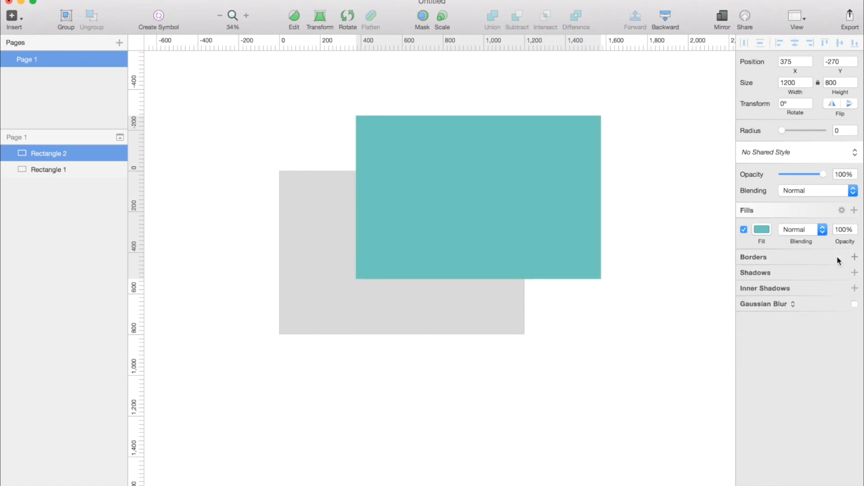
{"action": "left_click", "coordinate": [693, 325]}
Add a shadow to Rectangle 2 with a Y offset of 22 and a blur of 34
{"action": "left_click", "coordinate": [594, 253]}
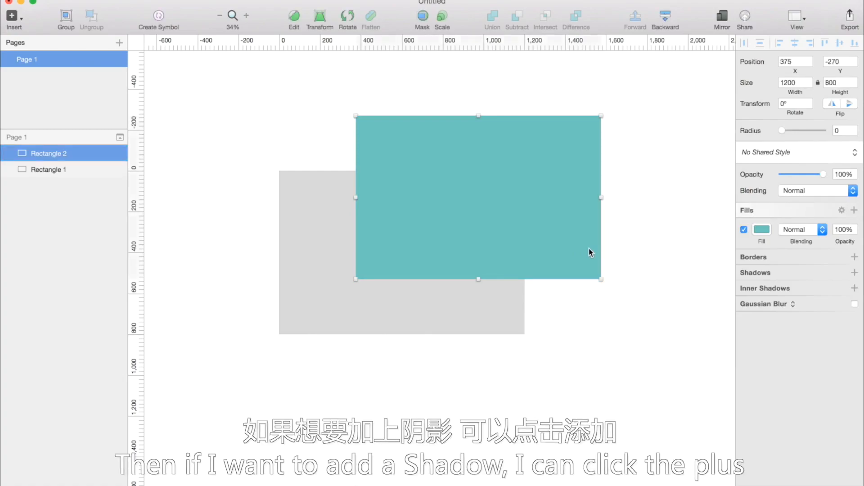
{"action": "left_click", "coordinate": [855, 273]}
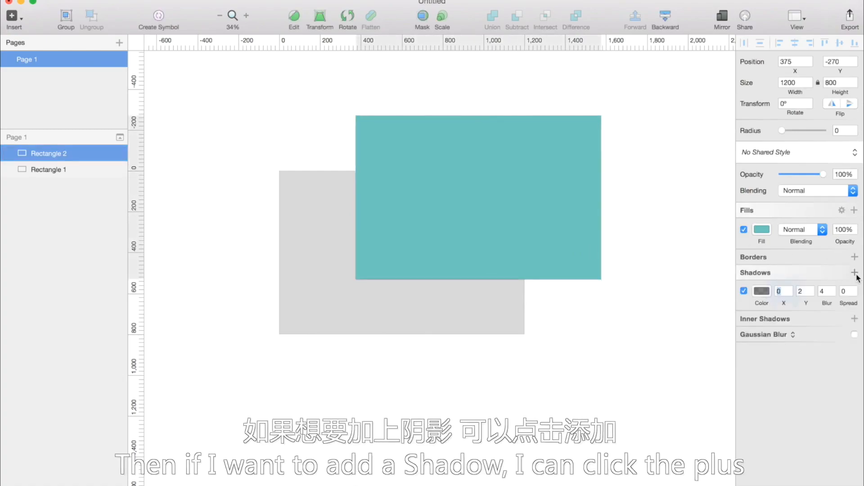
{"action": "left_click", "coordinate": [804, 291]}
{"action": "type", "text": "2"}
{"action": "key", "text": "Tab"}
{"action": "key", "text": "shift+Up"}
{"action": "key", "text": "shift+Up"}
{"action": "key", "text": "shift+Up"}
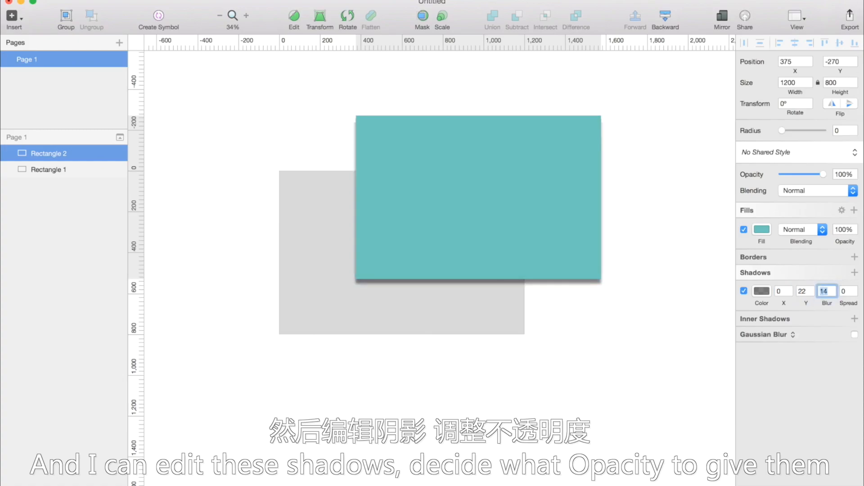
Reduce the opacity of Rectangle 2's black shadow color to soften it
{"action": "left_click", "coordinate": [762, 291]}
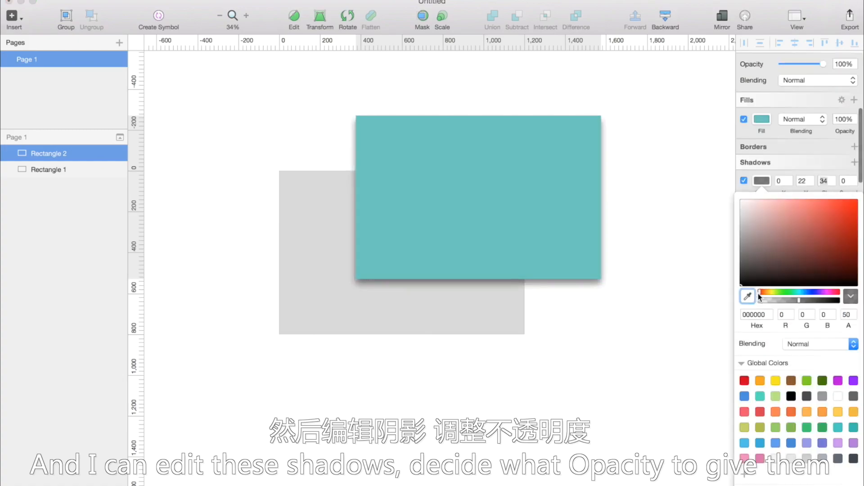
{"action": "left_click_drag", "start_coordinate": [799, 301], "coordinate": [775, 299]}
{"action": "left_click", "coordinate": [715, 234]}
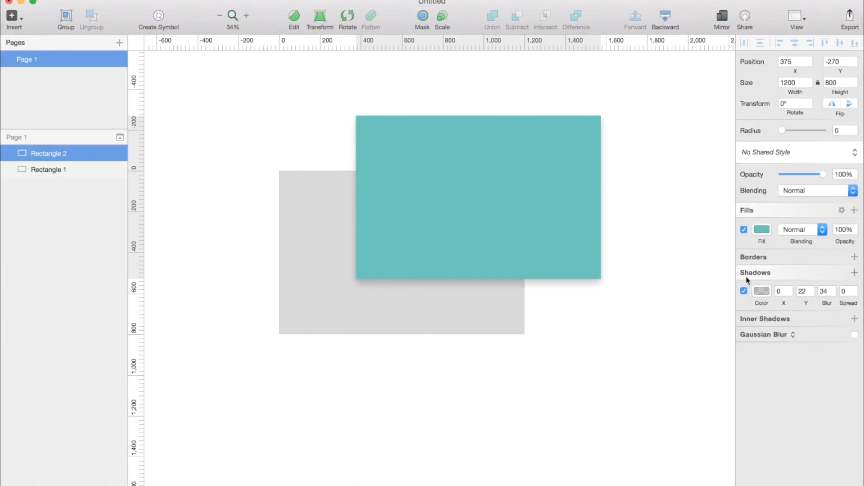
Add an inner shadow to Rectangle 2 with a Y offset of 21 and a blur of 53
{"action": "left_click", "coordinate": [750, 318]}
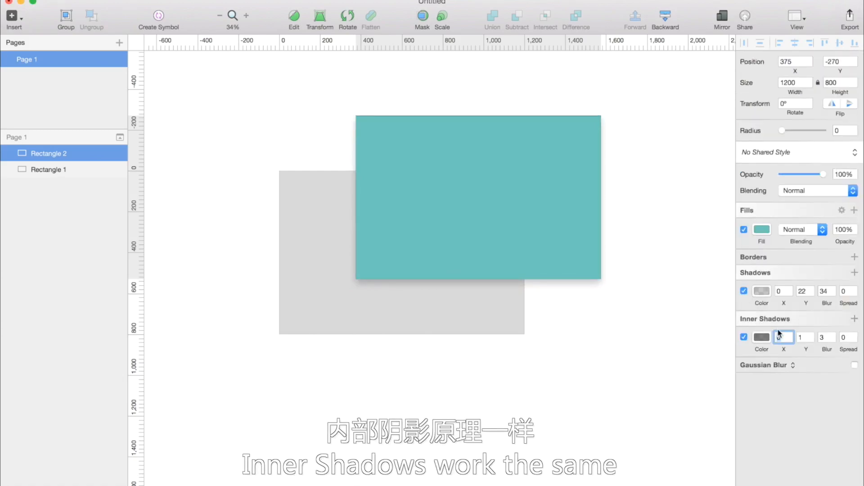
{"action": "left_click", "coordinate": [804, 338]}
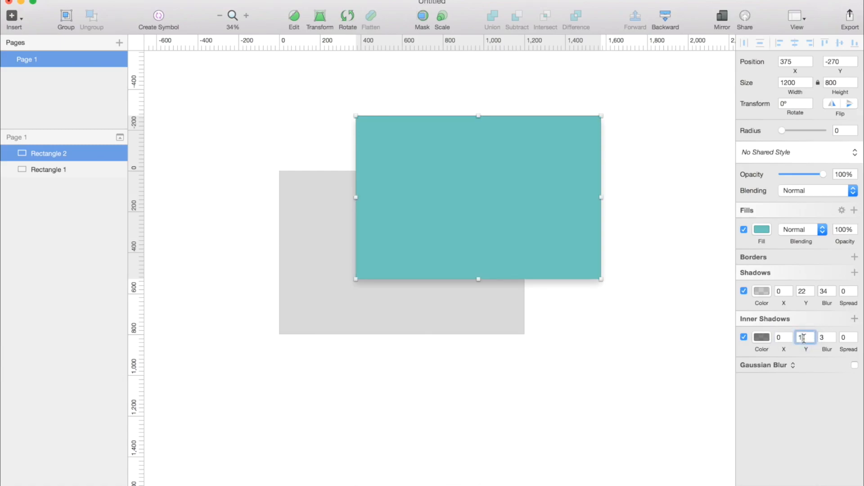
{"action": "key", "text": "shift+Up"}
{"action": "key", "text": "shift+Up"}
{"action": "key", "text": "Tab"}
{"action": "key", "text": "shift+Up"}
{"action": "key", "text": "shift+Up"}
{"action": "key", "text": "shift+Up"}
{"action": "key", "text": "shift+Up"}
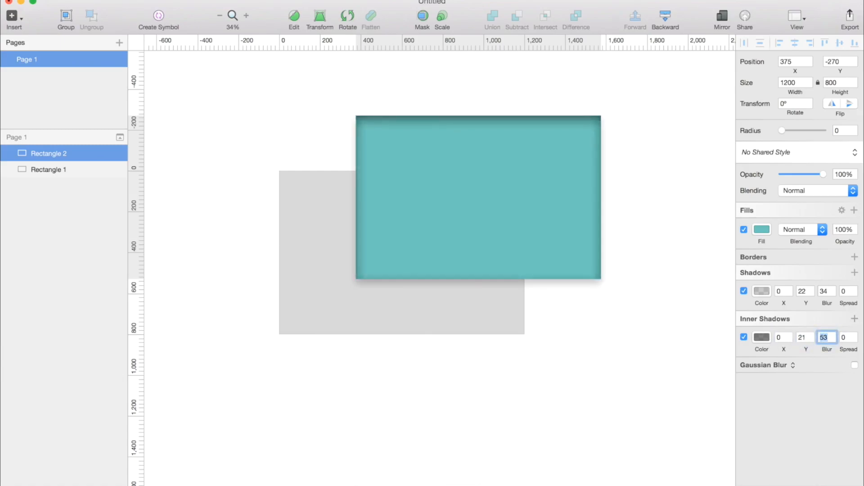
Disable and remove both the shadow and the inner shadow of Rectangle 2, and clear the selection
{"action": "left_click", "coordinate": [744, 291]}
{"action": "left_click", "coordinate": [841, 273]}
{"action": "left_click", "coordinate": [840, 289]}
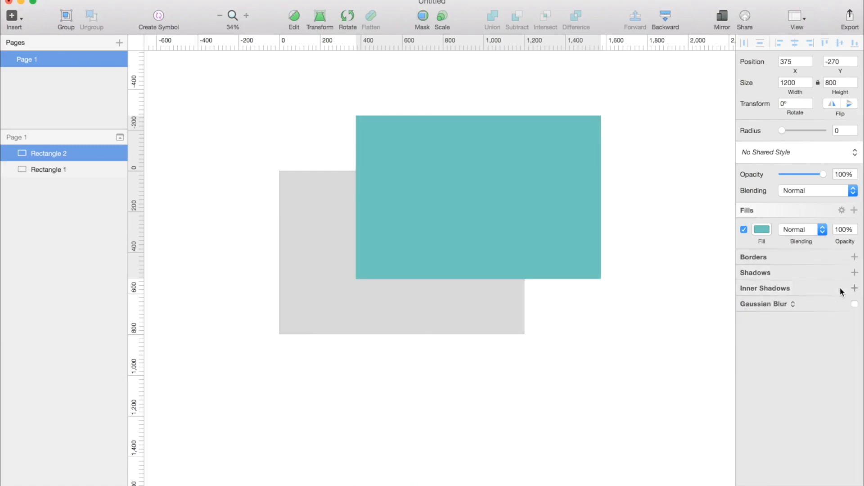
{"action": "left_click", "coordinate": [666, 306]}
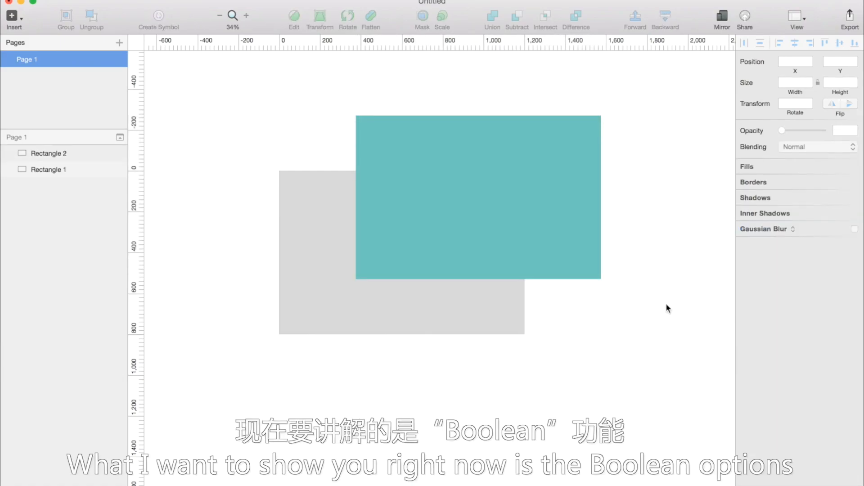
Combine Rectangle 1 and Rectangle 2 with Union and show the original shapes inside the combined shape
{"action": "left_click_drag", "start_coordinate": [667, 311], "coordinate": [442, 189]}
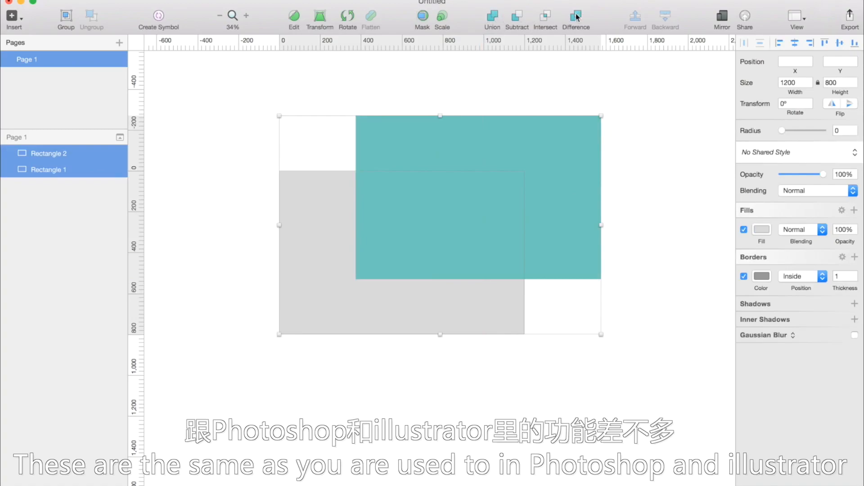
{"action": "left_click", "coordinate": [493, 19]}
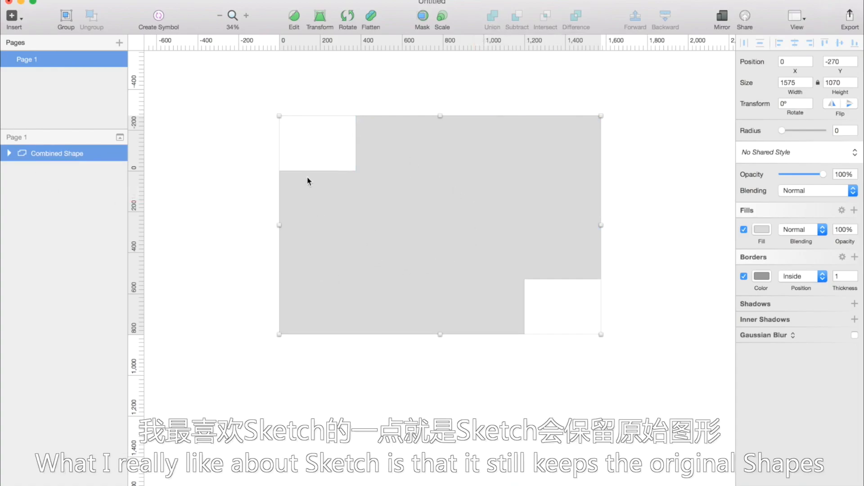
{"action": "left_click", "coordinate": [9, 153]}
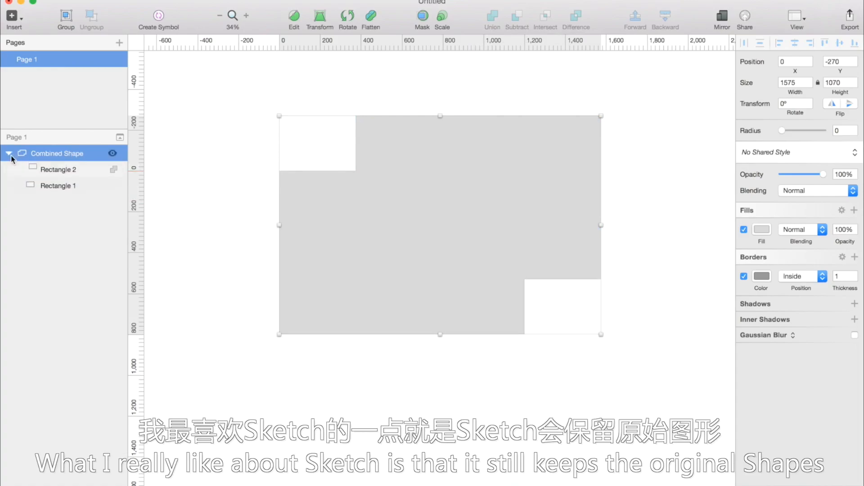
{"action": "left_click", "coordinate": [50, 169]}
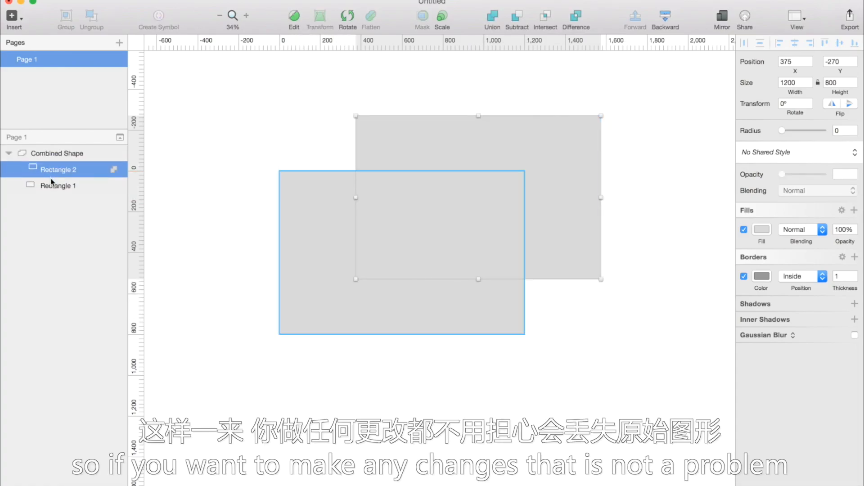
Move Rectangle 1 inside the combined shape down and to the left to about X -317, Y 428, and clear the selection
{"action": "left_click", "coordinate": [50, 185]}
{"action": "left_click_drag", "start_coordinate": [332, 257], "coordinate": [266, 346]}
{"action": "left_click", "coordinate": [113, 169]}
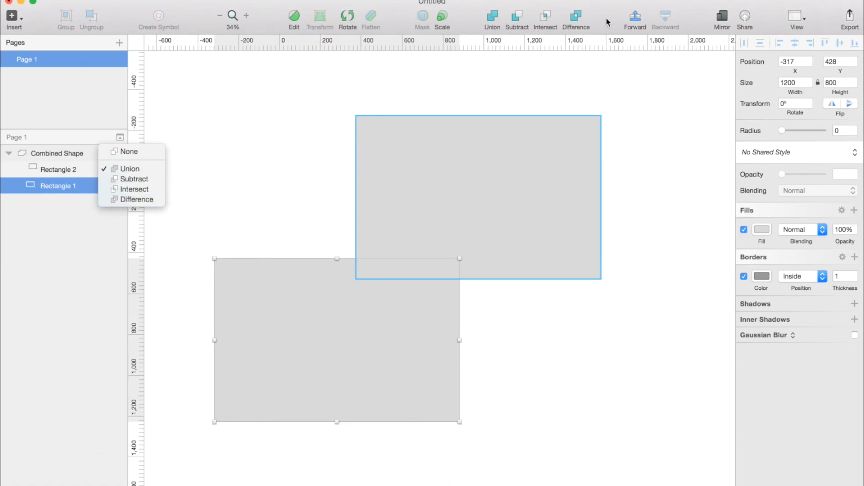
{"action": "left_click", "coordinate": [57, 170]}
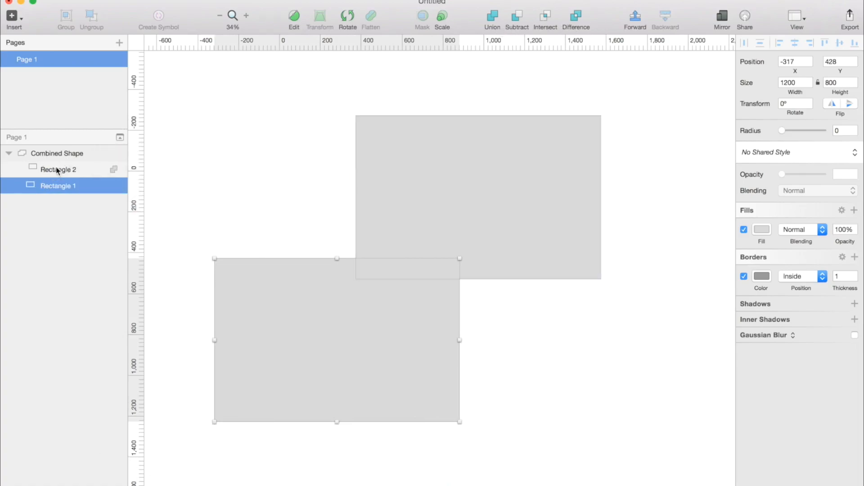
{"action": "left_click", "coordinate": [281, 237]}
{"action": "double_click", "coordinate": [303, 332]}
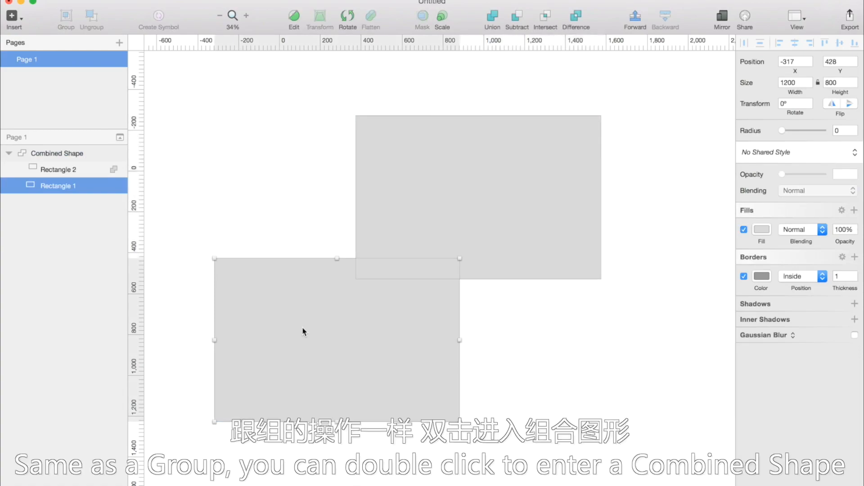
{"action": "left_click", "coordinate": [265, 137]}
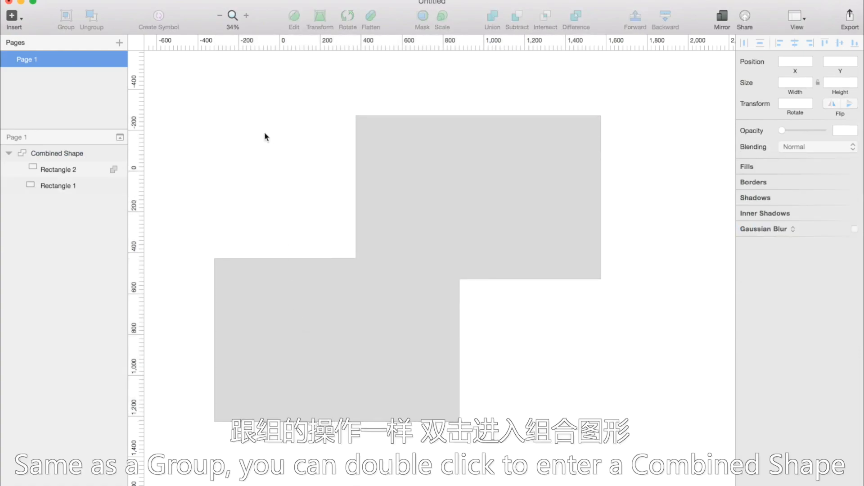
Select Rectangle 1 inside the combined shape, move it up to about X -129, Y -133, and clear the selection
{"action": "left_click", "coordinate": [301, 319]}
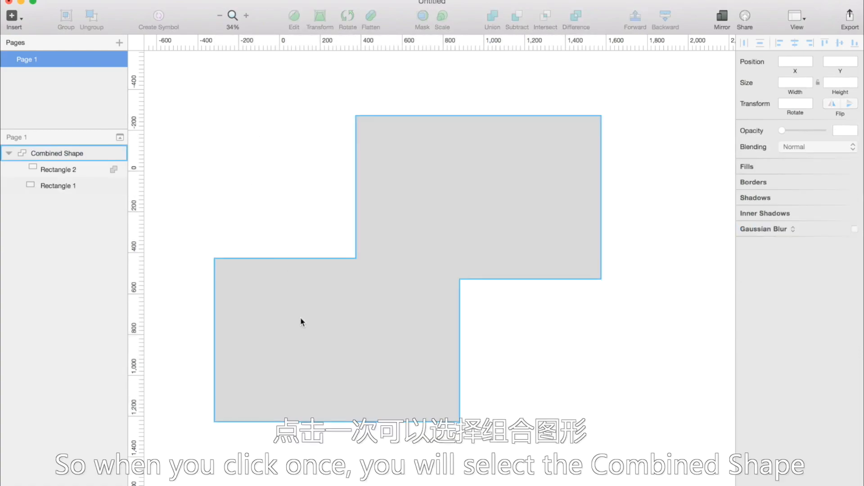
{"action": "left_click", "coordinate": [300, 318]}
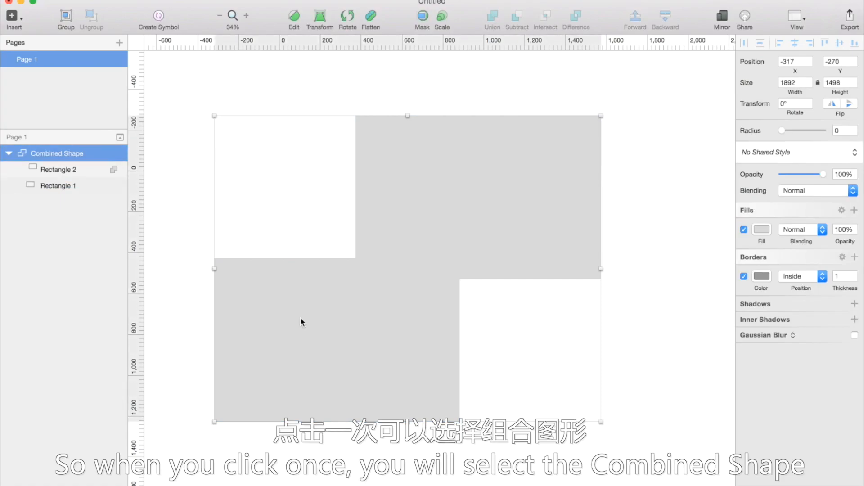
{"action": "left_click", "coordinate": [200, 309]}
{"action": "left_click", "coordinate": [346, 318]}
{"action": "left_click", "coordinate": [345, 316]}
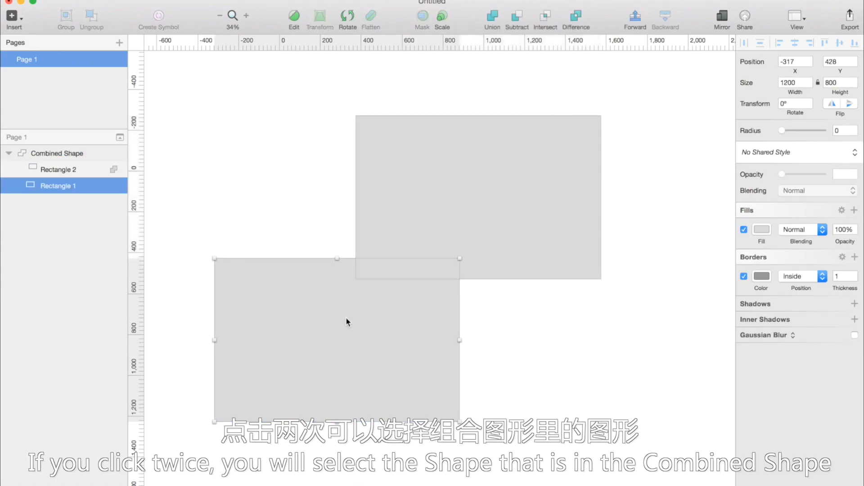
{"action": "left_click_drag", "start_coordinate": [318, 322], "coordinate": [354, 218]}
{"action": "left_click", "coordinate": [190, 191]}
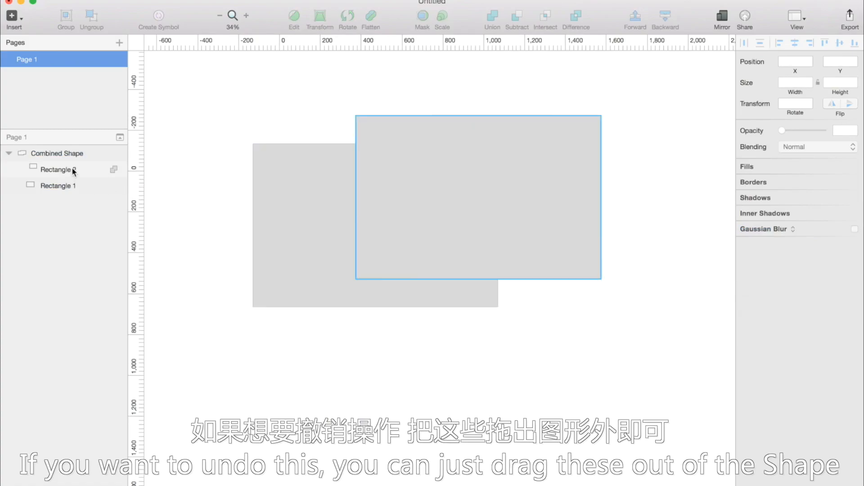
Take Rectangle 2 out of the combined shape in the layer list and rename the remaining layer as Rectangle 1
{"action": "left_click_drag", "start_coordinate": [70, 166], "coordinate": [57, 150]}
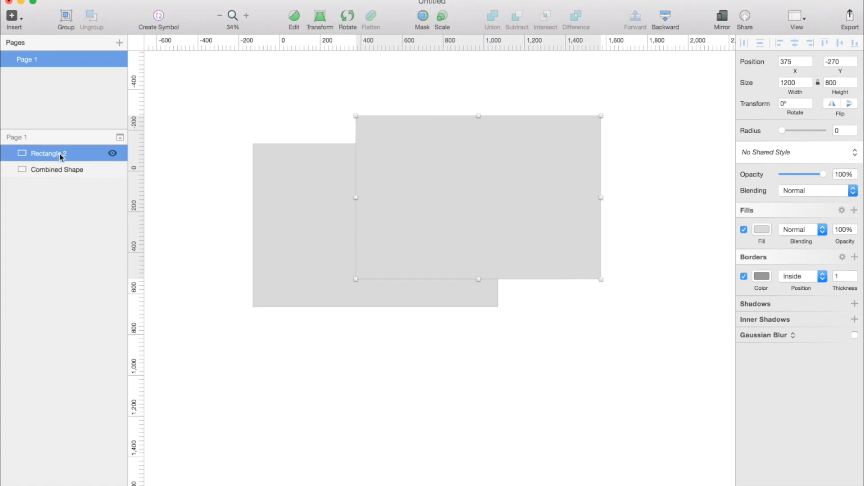
{"action": "left_click", "coordinate": [63, 167]}
{"action": "double_click", "coordinate": [54, 173]}
{"action": "type", "text": "Rect"}
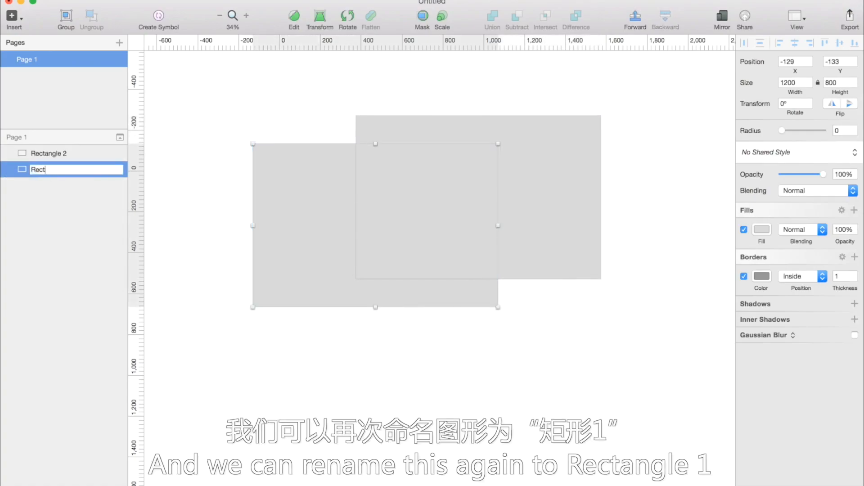
{"action": "type", "text": "angle 1"}
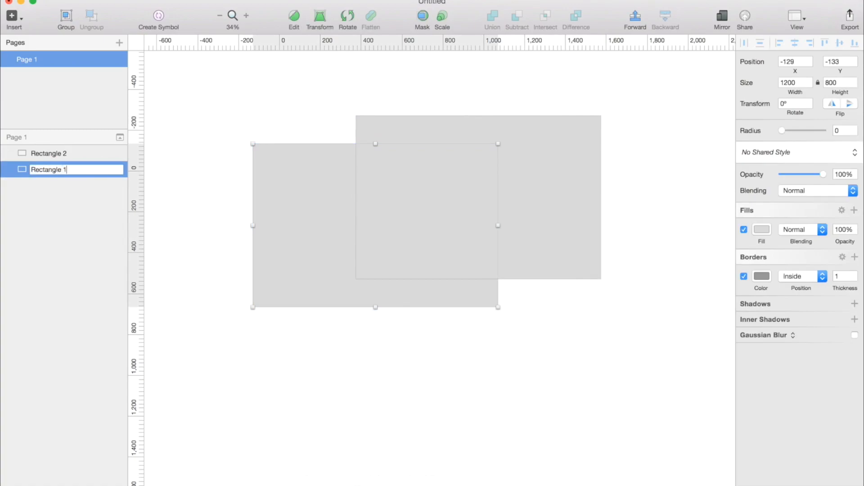
{"action": "key", "text": "Return"}
{"action": "left_click", "coordinate": [175, 164]}
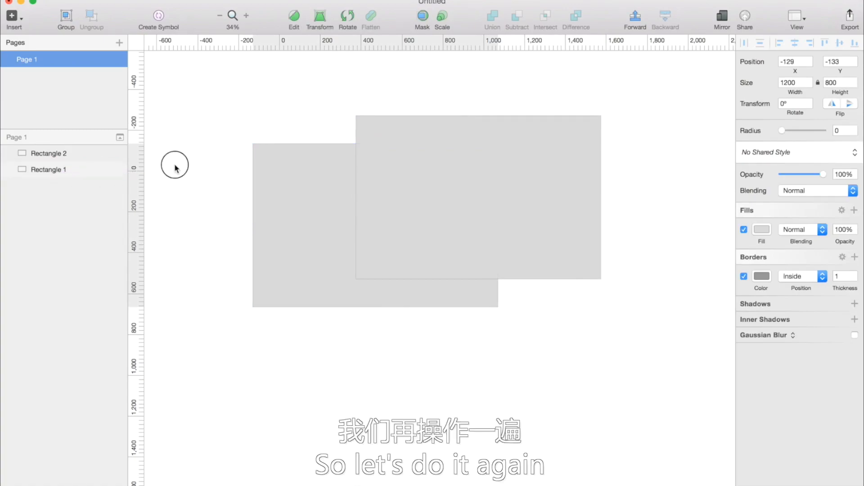
Combine both rectangles with Subtract, and switch Rectangle 2's Boolean operation to Intersect
{"action": "left_click_drag", "start_coordinate": [230, 88], "coordinate": [397, 184]}
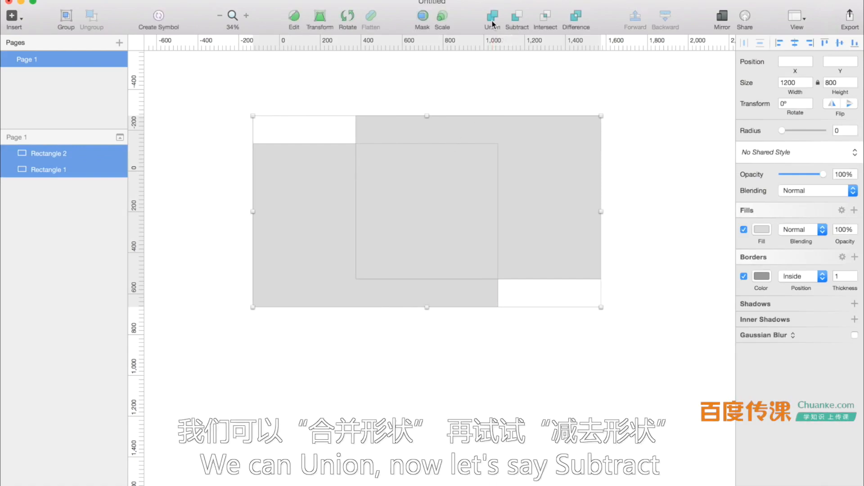
{"action": "left_click", "coordinate": [516, 24]}
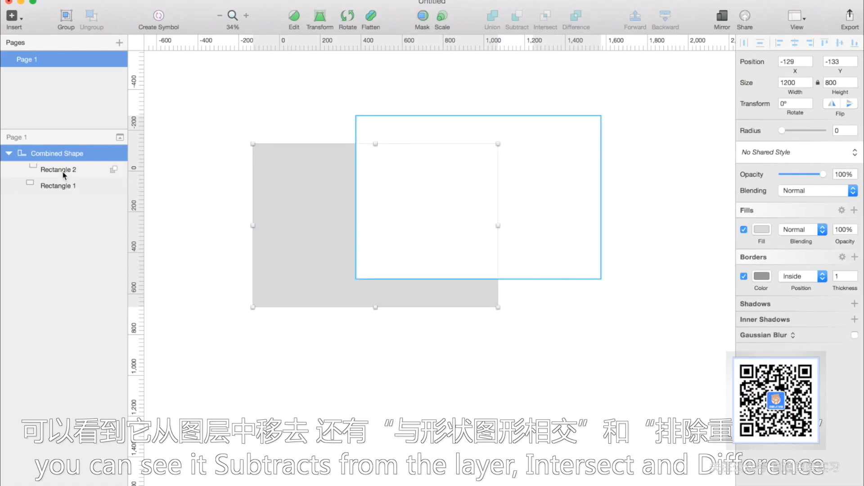
{"action": "left_click", "coordinate": [114, 170]}
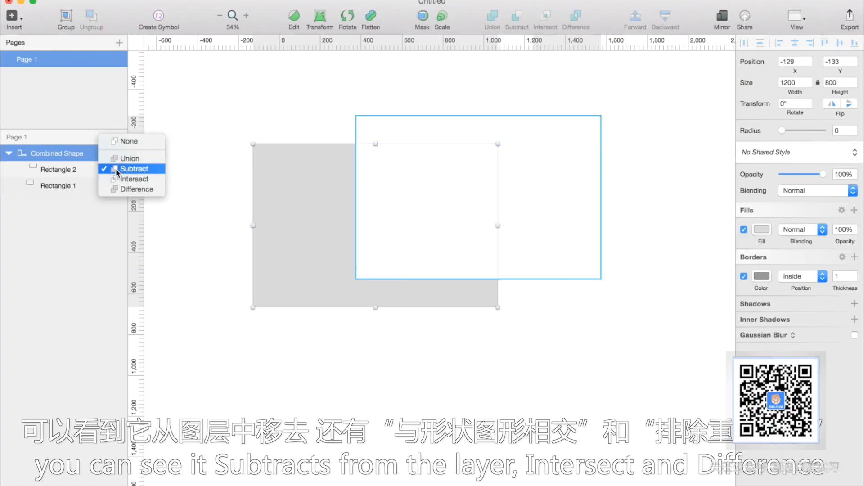
{"action": "left_click", "coordinate": [119, 179]}
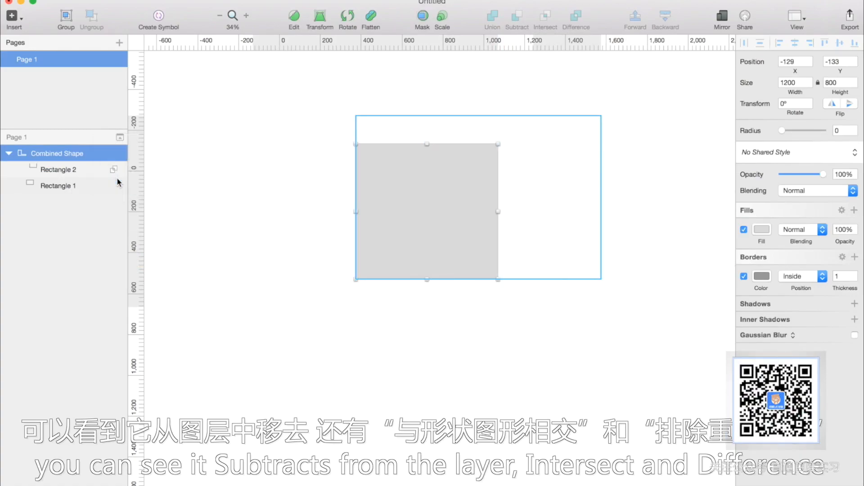
Change Rectangle 2's Boolean operation to Difference and clear the selection
{"action": "left_click", "coordinate": [115, 170]}
{"action": "left_click", "coordinate": [131, 178]}
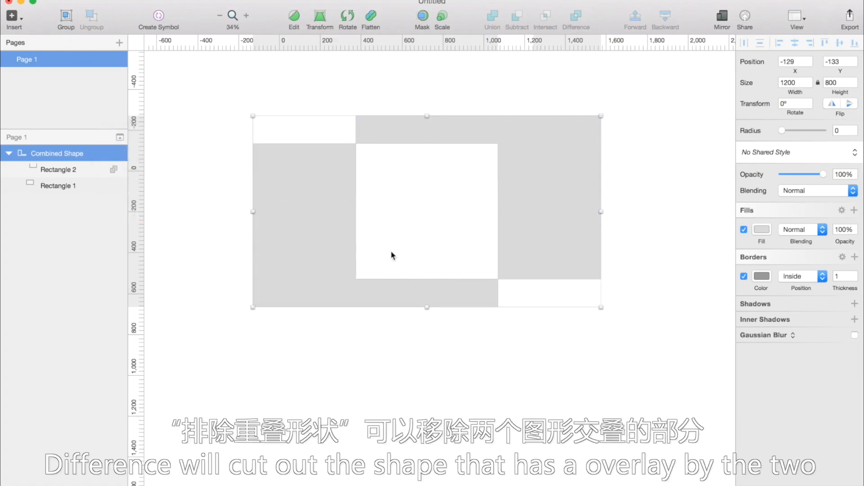
{"action": "left_click", "coordinate": [359, 343]}
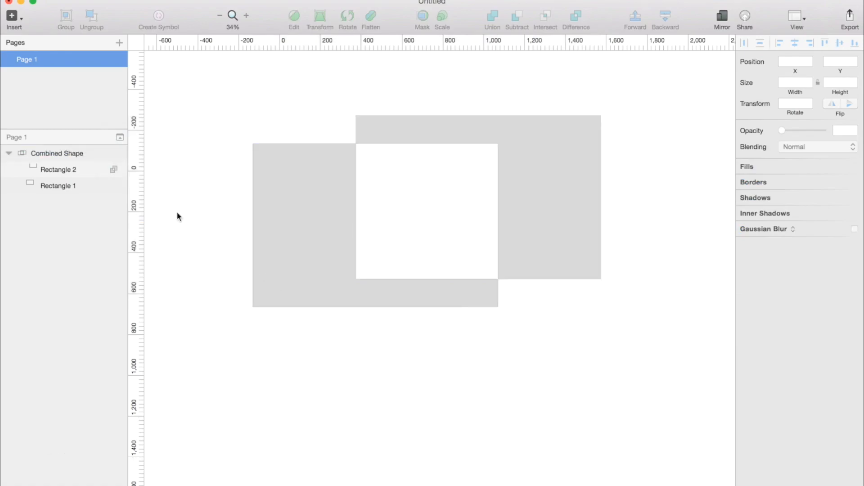
Set Rectangle 2's Boolean operation to None and change it to Union
{"action": "left_click", "coordinate": [114, 170]}
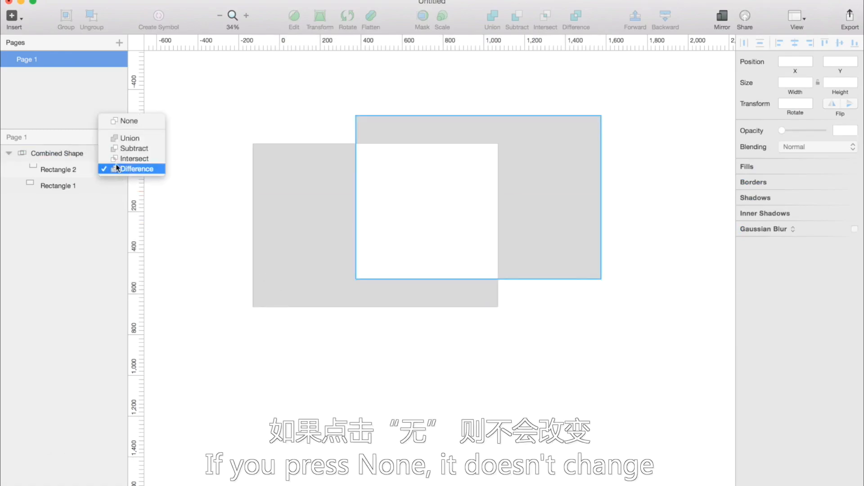
{"action": "left_click", "coordinate": [124, 122]}
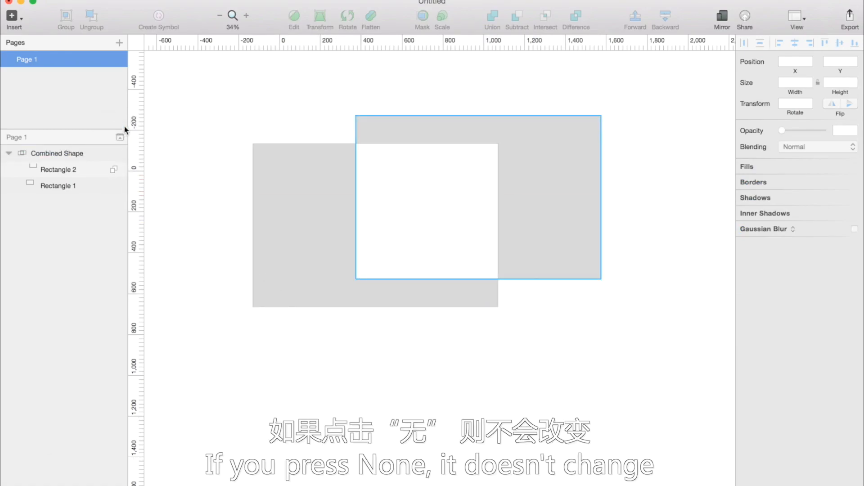
{"action": "left_click", "coordinate": [113, 170]}
{"action": "left_click", "coordinate": [122, 183]}
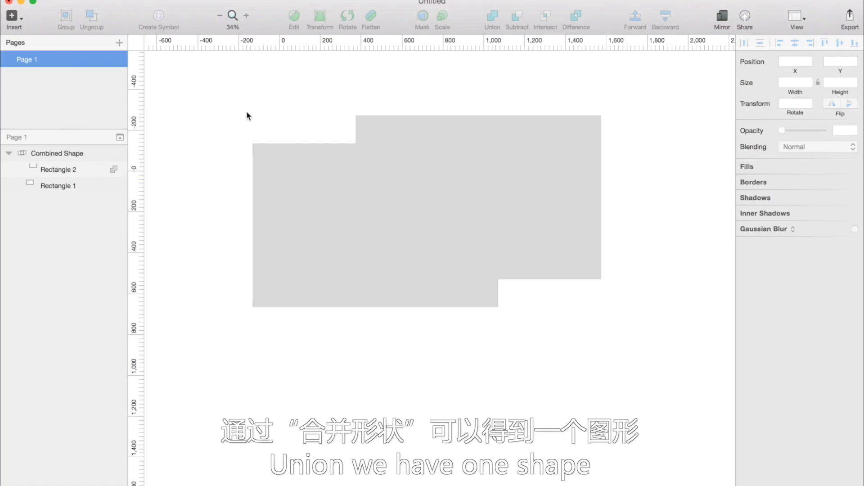
{"action": "left_click", "coordinate": [293, 199]}
Switch Rectangle 2's Boolean operation through Subtract and Intersect to Difference
{"action": "left_click", "coordinate": [110, 168]}
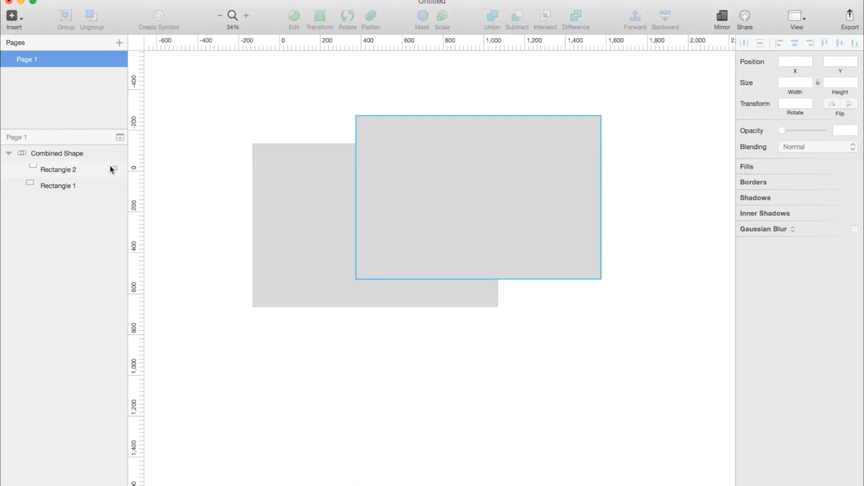
{"action": "left_click", "coordinate": [115, 171]}
{"action": "left_click", "coordinate": [118, 179]}
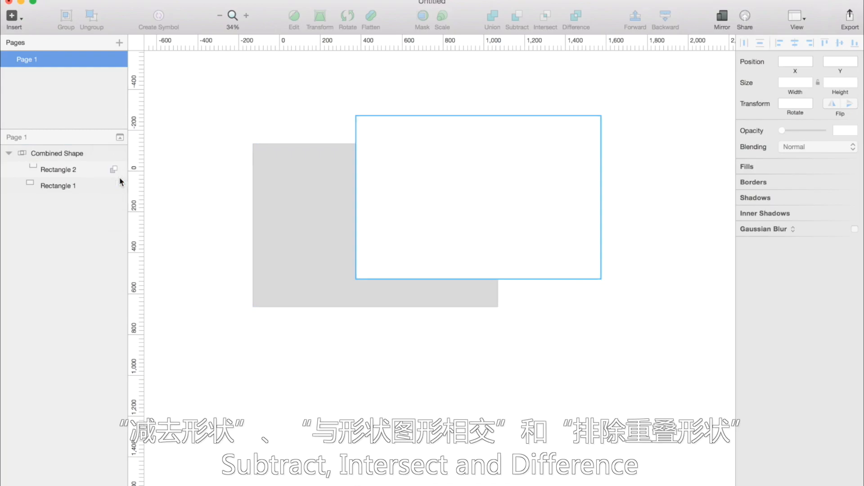
{"action": "left_click", "coordinate": [115, 171]}
{"action": "left_click", "coordinate": [116, 178]}
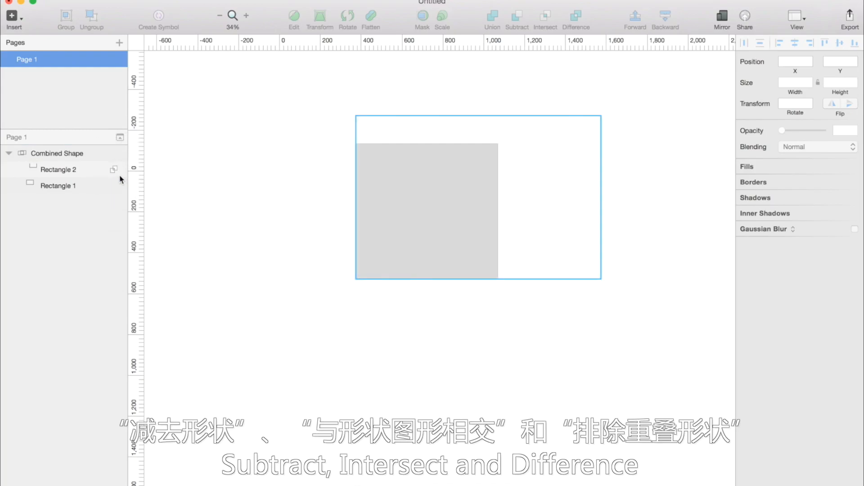
{"action": "left_click", "coordinate": [115, 170]}
{"action": "left_click", "coordinate": [116, 179]}
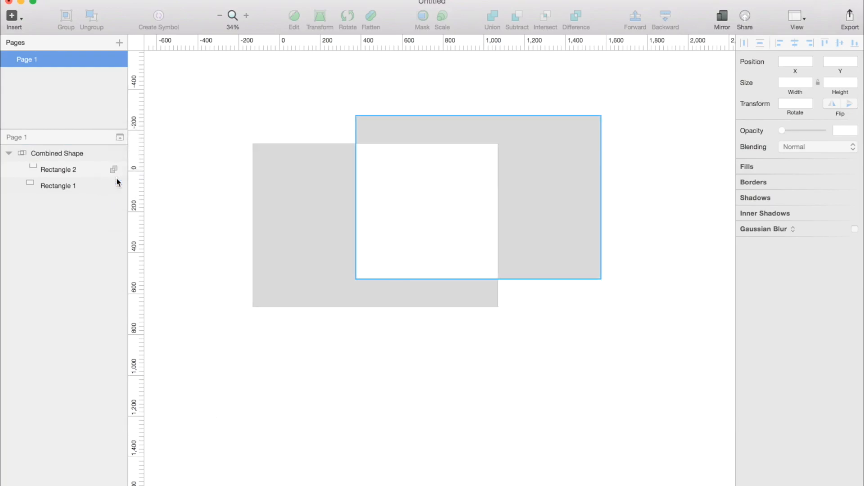
Pull Rectangle 2 out of the combined shape again and name the leftover Combined Shape layer Rectangle 1
{"action": "left_click_drag", "start_coordinate": [89, 170], "coordinate": [57, 151]}
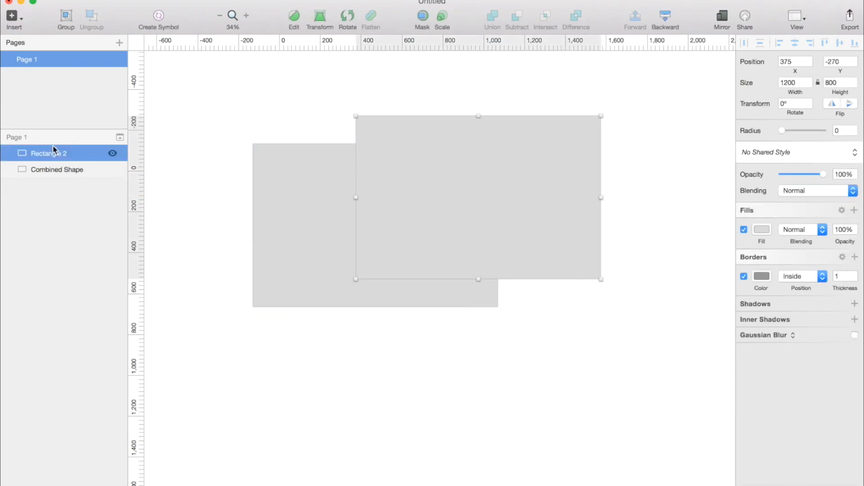
{"action": "left_click", "coordinate": [69, 170]}
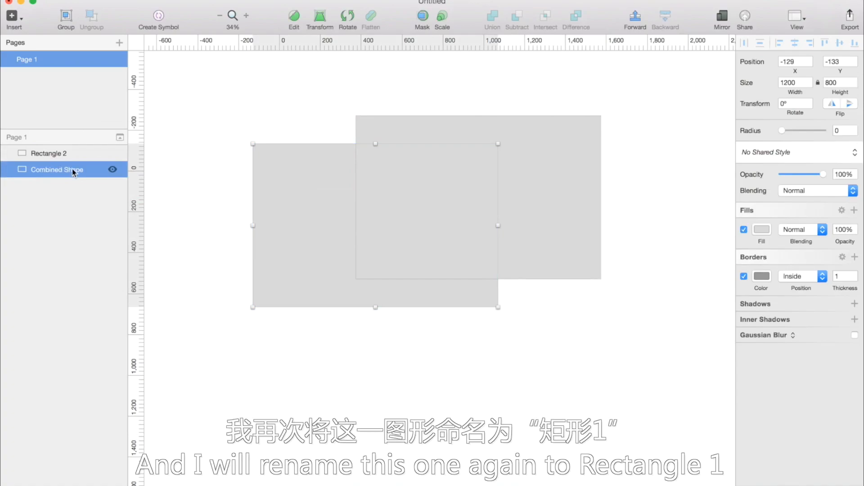
{"action": "double_click", "coordinate": [73, 171]}
{"action": "type", "text": "Rectangle 1"}
{"action": "key", "text": "Return"}
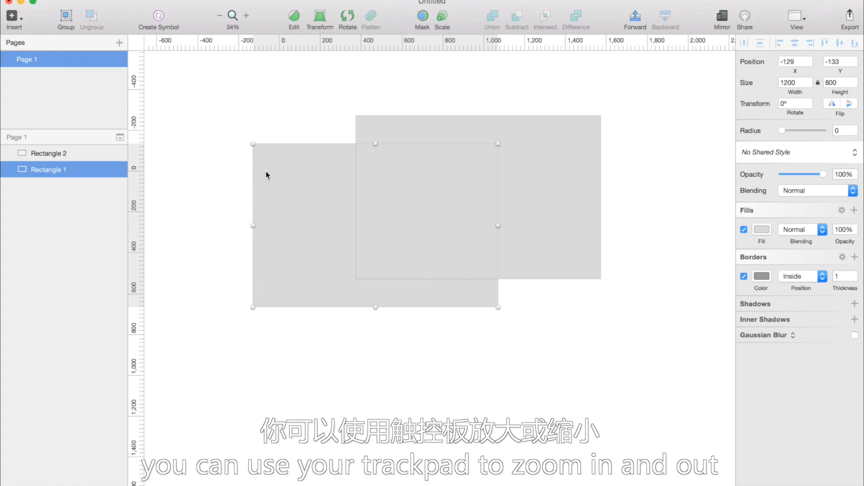
Zoom the canvas in and out around the two rectangles, pan it, and zoom out to 4%
{"action": "scroll", "coordinate": [266, 175], "scroll_direction": "down", "scroll_amount": 5}
{"action": "scroll", "coordinate": [265, 174], "scroll_direction": "up", "scroll_amount": 5}
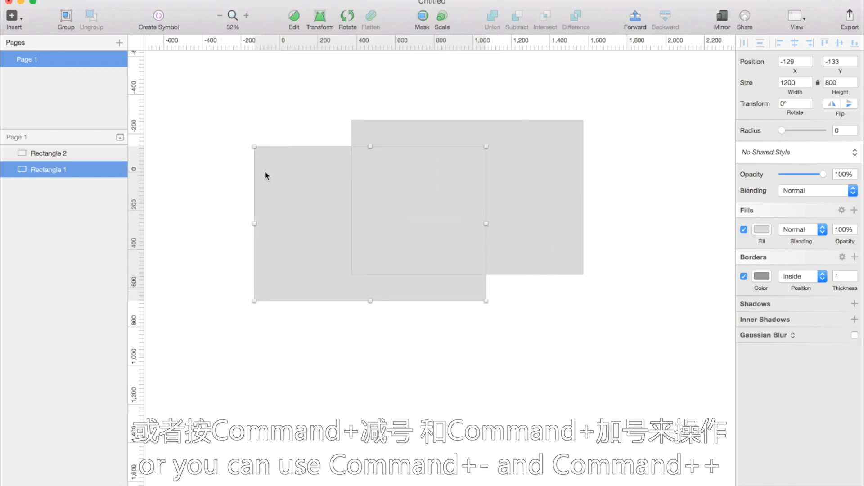
{"action": "key", "text": "super+minus"}
{"action": "key", "text": "super+minus"}
{"action": "key", "text": "super+minus"}
{"action": "key", "text": "super+0"}
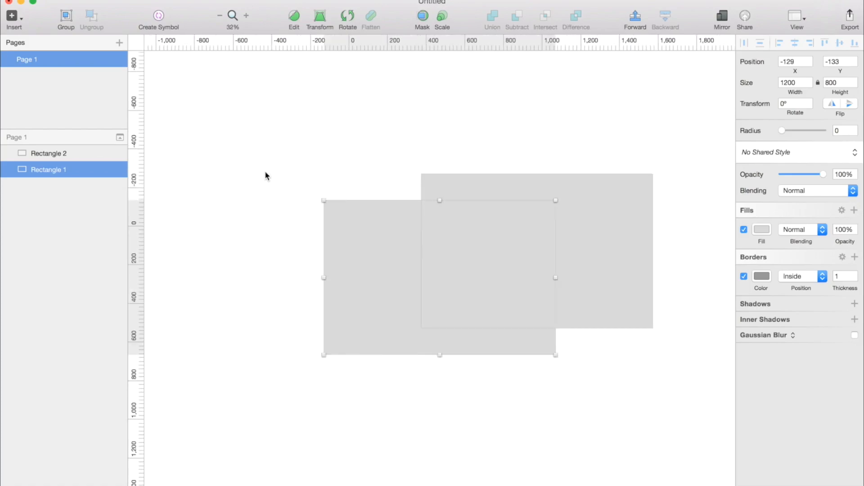
{"action": "key", "text": "super+0"}
{"action": "scroll", "coordinate": [265, 171], "scroll_direction": "right", "scroll_amount": 3}
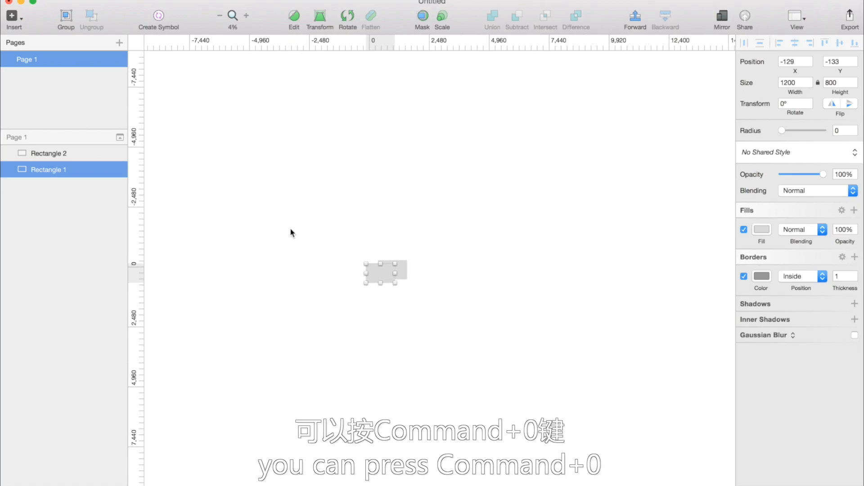
Select both overlapping rectangles on the canvas and combine them into one group
{"action": "key", "text": "super+0"}
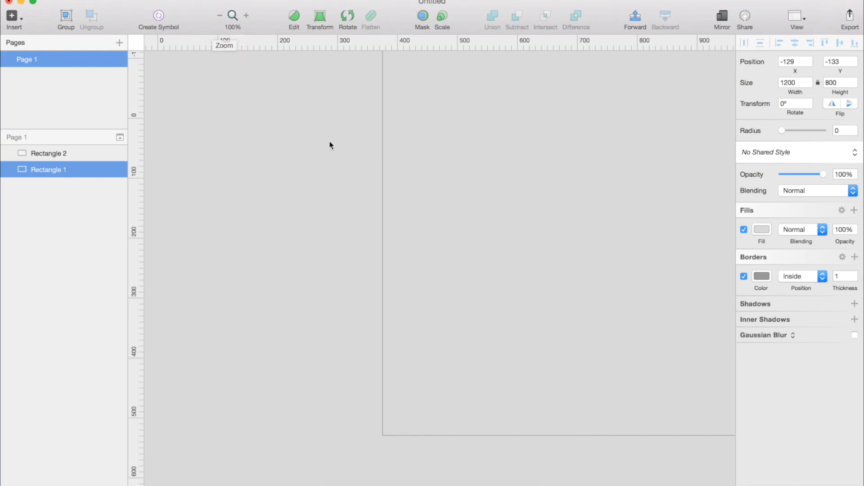
{"action": "scroll", "coordinate": [333, 136], "scroll_direction": "down", "scroll_amount": 5}
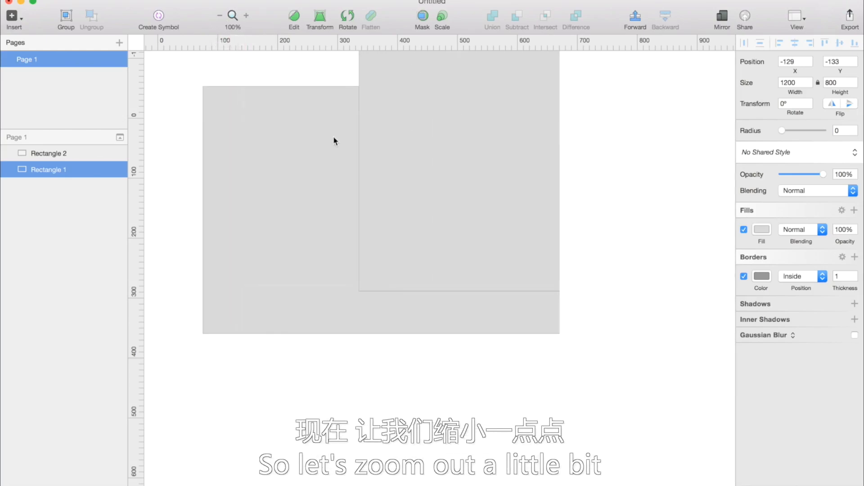
{"action": "scroll", "coordinate": [337, 142], "scroll_direction": "down", "scroll_amount": 3}
{"action": "left_click_drag", "start_coordinate": [300, 89], "coordinate": [400, 163]}
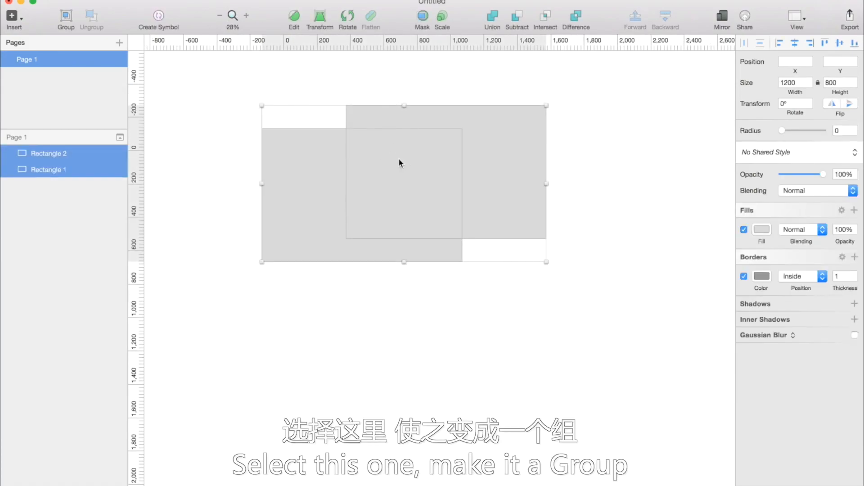
{"action": "key", "text": "super+g"}
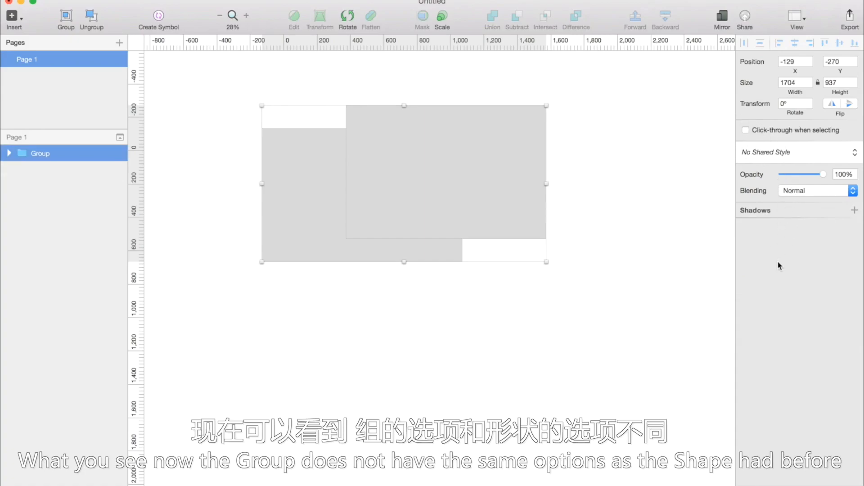
Try the group's opacity control, add a shadow to the group, switch it off and remove it
{"action": "left_click_drag", "start_coordinate": [797, 174], "coordinate": [843, 174]}
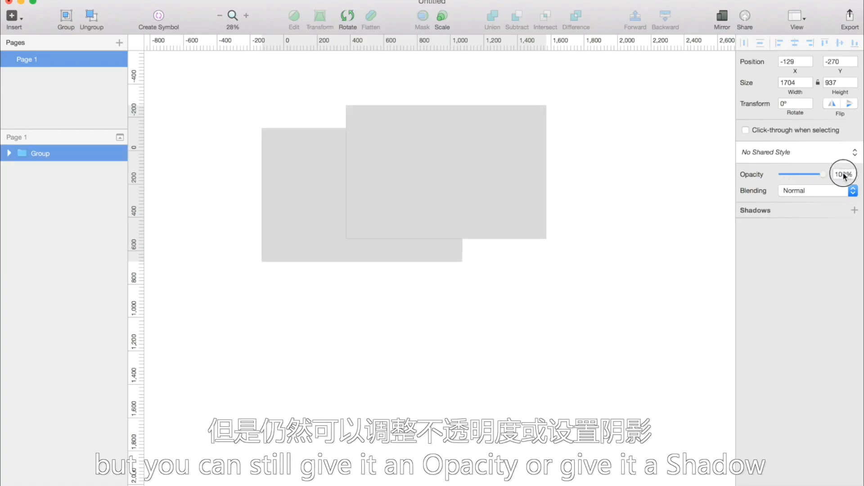
{"action": "left_click", "coordinate": [778, 211]}
{"action": "left_click", "coordinate": [747, 230]}
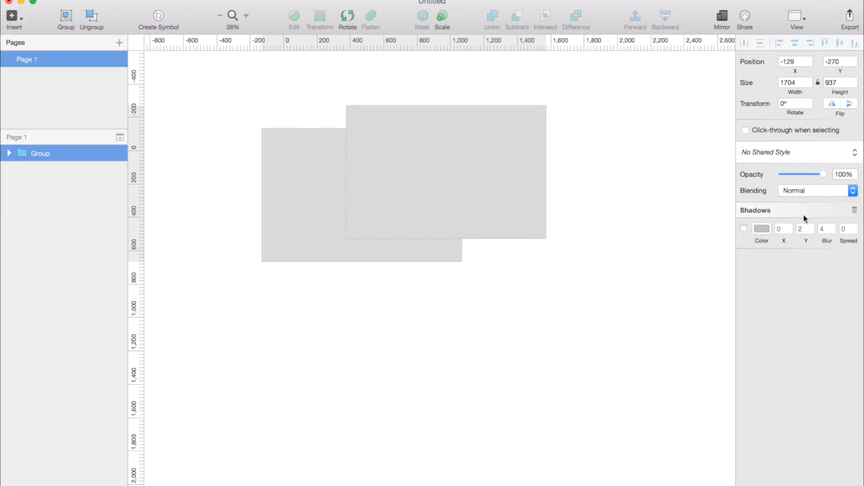
{"action": "left_click", "coordinate": [855, 211]}
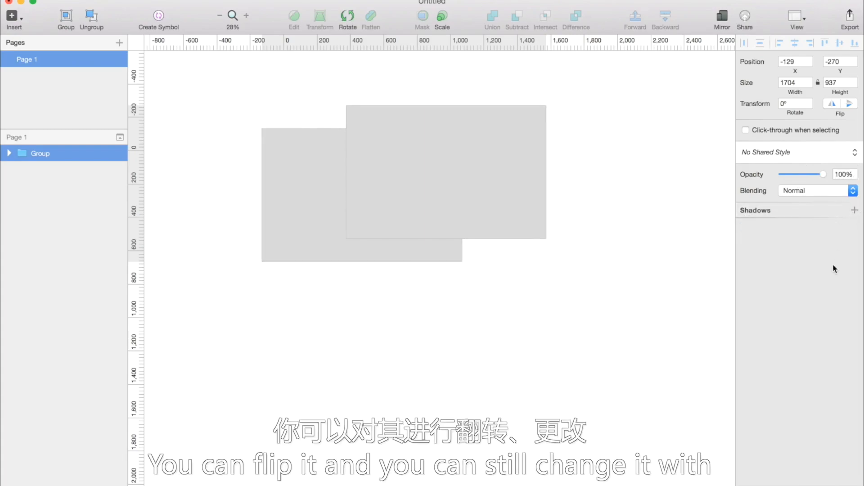
Flip the group horizontally and back, and flip it vertically and back
{"action": "left_click", "coordinate": [836, 105]}
{"action": "left_click", "coordinate": [835, 105]}
{"action": "left_click", "coordinate": [849, 104]}
{"action": "left_click", "coordinate": [850, 105]}
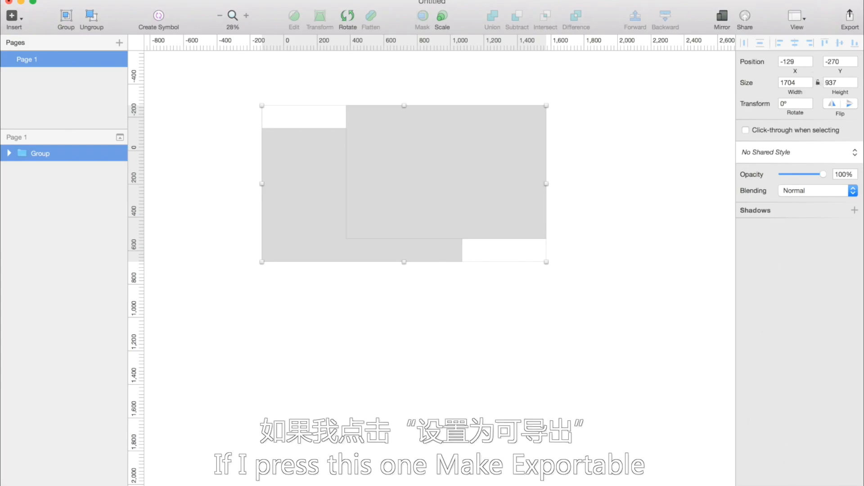
Make the group exportable at 1x as PNG and review the available export formats
{"action": "left_click", "coordinate": [799, 485]}
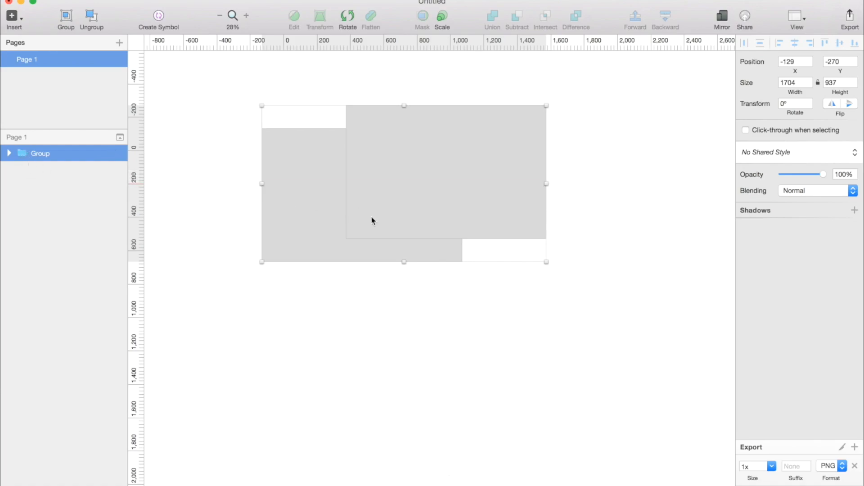
{"action": "left_click", "coordinate": [675, 438]}
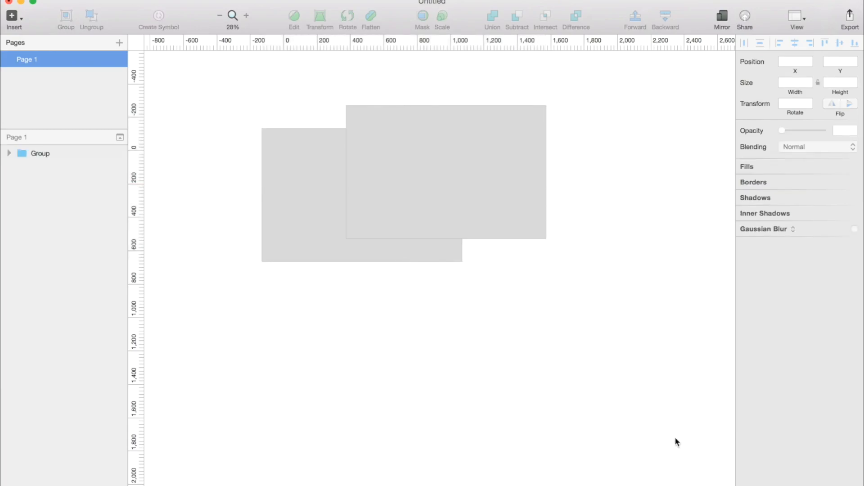
{"action": "left_click", "coordinate": [468, 235]}
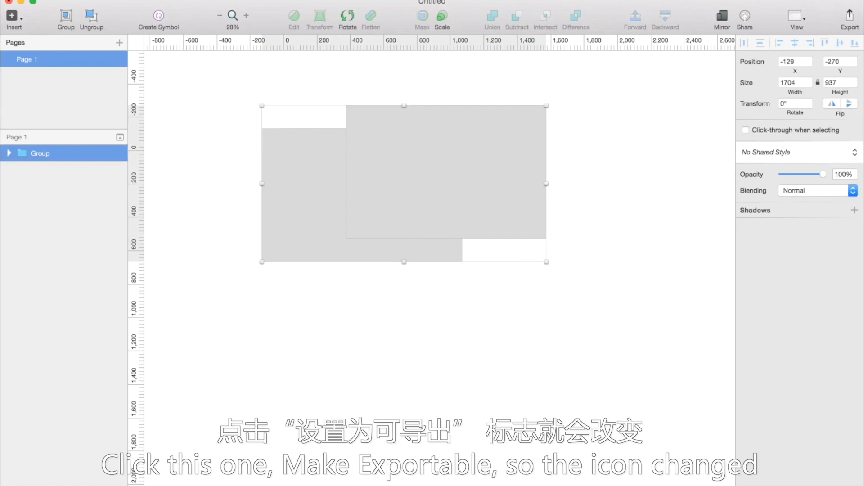
{"action": "left_click", "coordinate": [748, 466]}
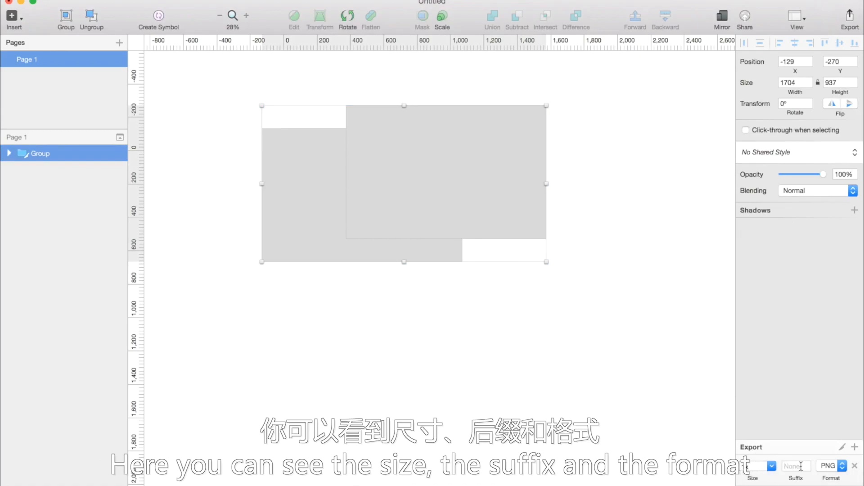
{"action": "left_click", "coordinate": [835, 468]}
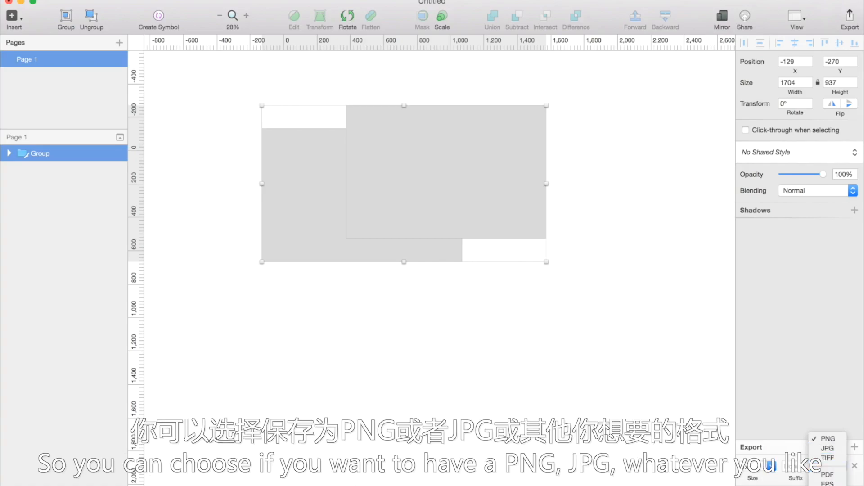
{"action": "left_click", "coordinate": [818, 407]}
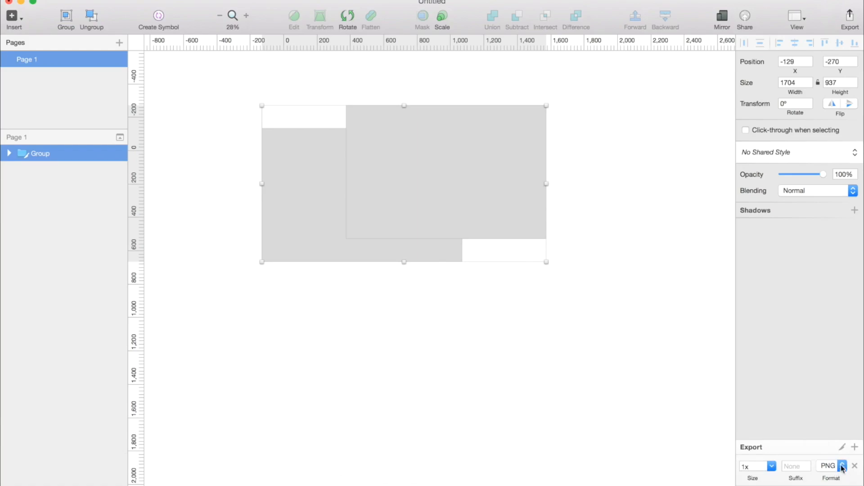
{"action": "left_click", "coordinate": [854, 447]}
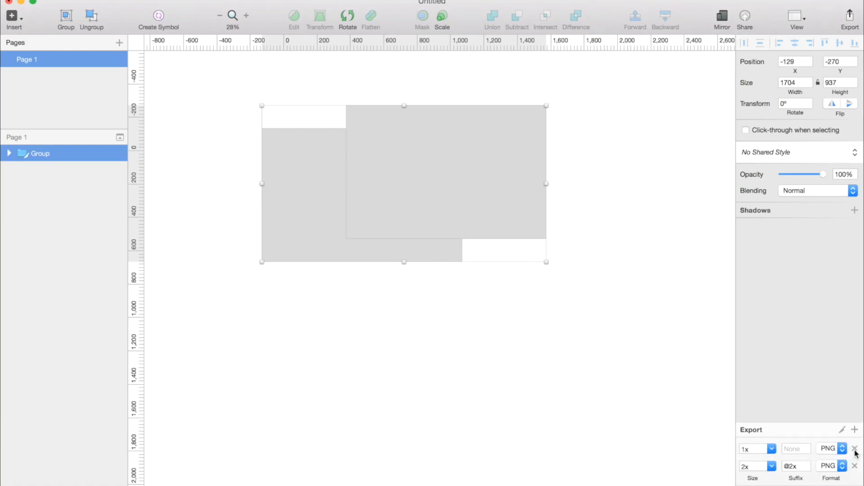
{"action": "left_click", "coordinate": [795, 449]}
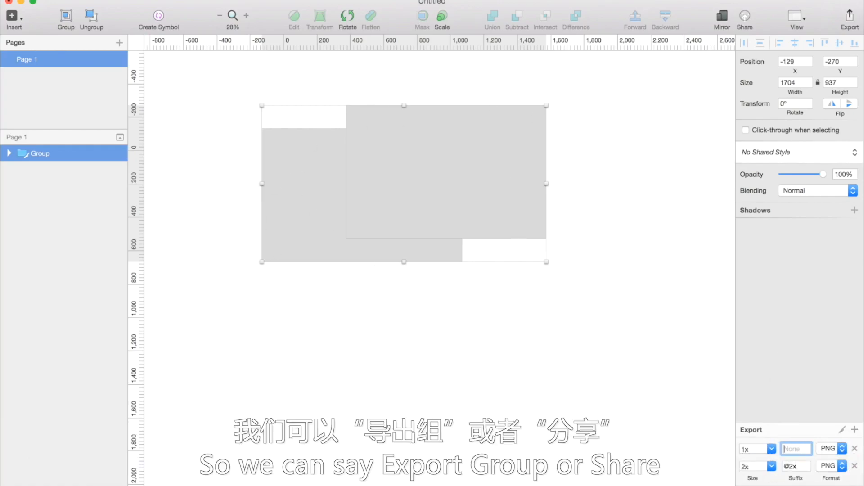
{"action": "left_click", "coordinate": [849, 485]}
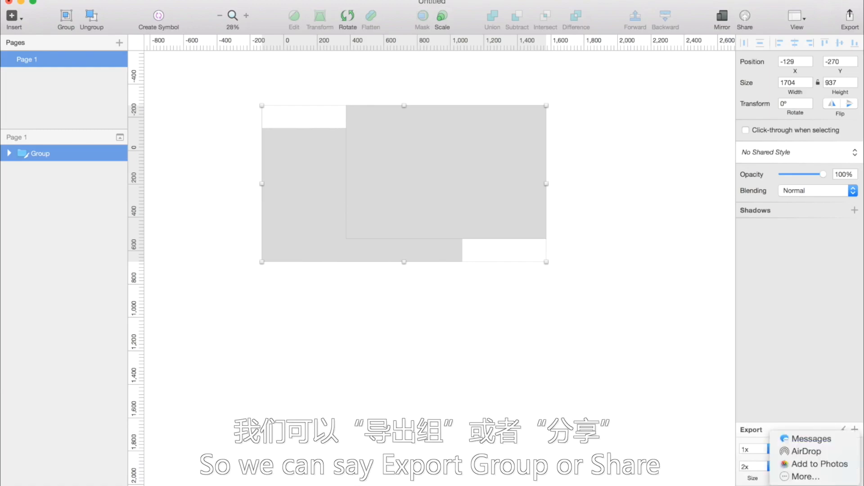
{"action": "left_click", "coordinate": [619, 413]}
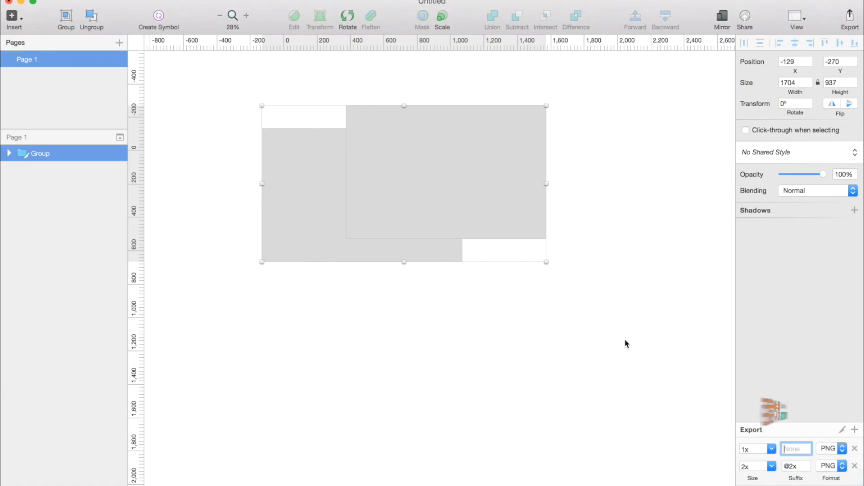
{"action": "left_click", "coordinate": [477, 76]}
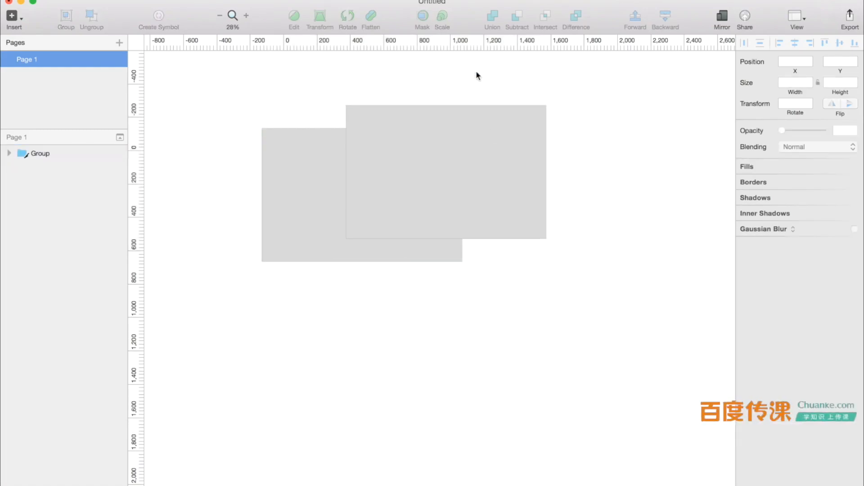
Examine the items available for customizing the toolbar and close the overview
{"action": "right_click", "coordinate": [470, 5]}
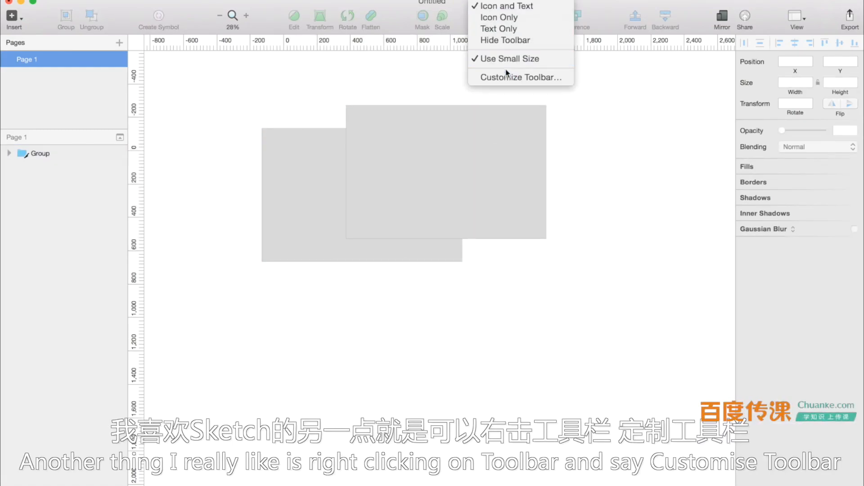
{"action": "left_click", "coordinate": [517, 78]}
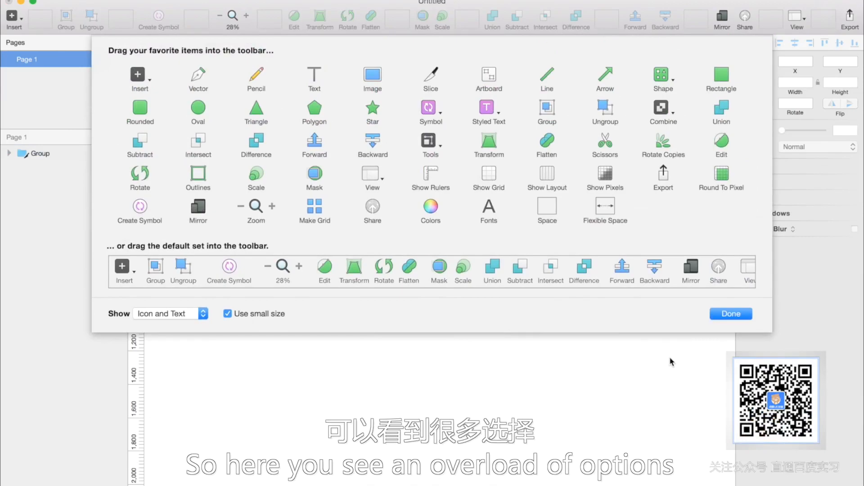
{"action": "left_click", "coordinate": [721, 315]}
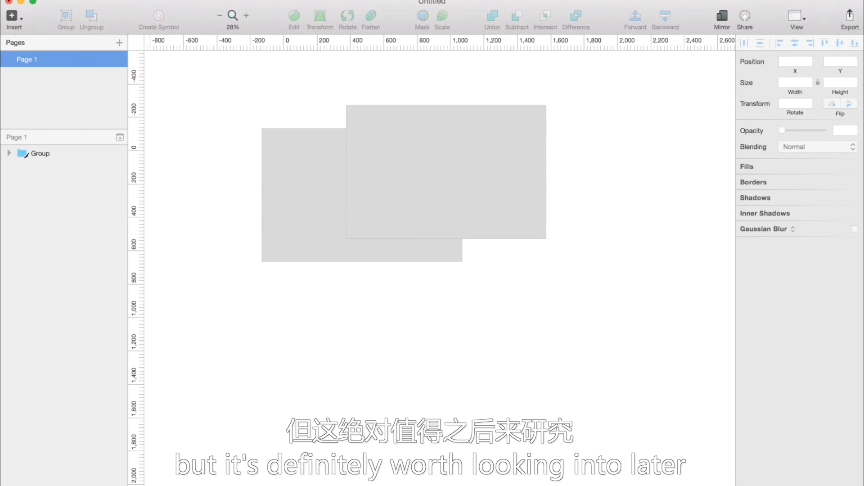
Look through the General, Canvas, Layers and Plugins preferences and close them
{"action": "left_click", "coordinate": [44, 0]}
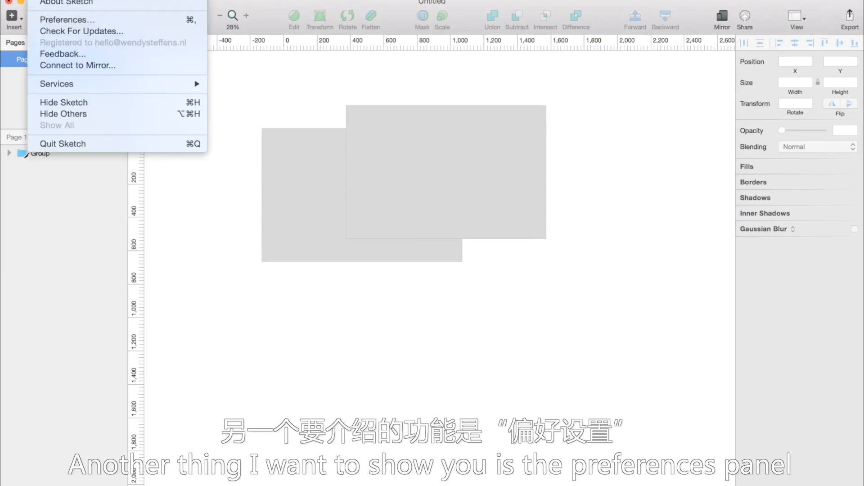
{"action": "left_click", "coordinate": [58, 20]}
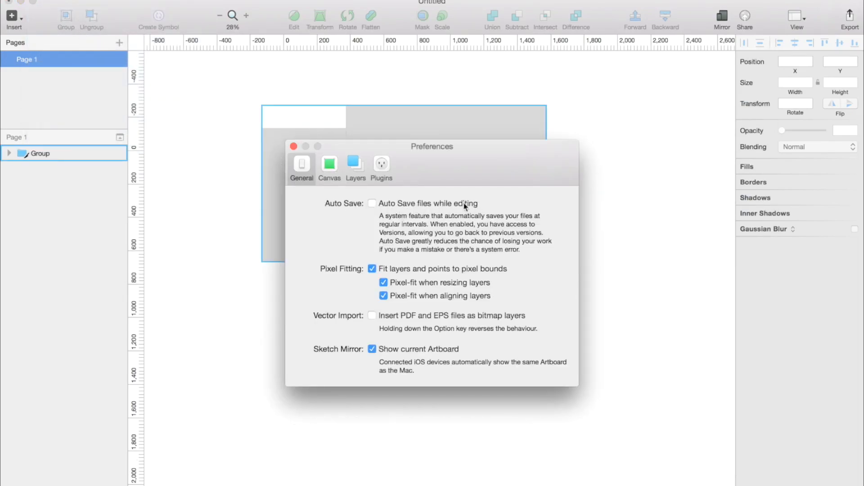
{"action": "left_click_drag", "start_coordinate": [505, 168], "coordinate": [491, 107]}
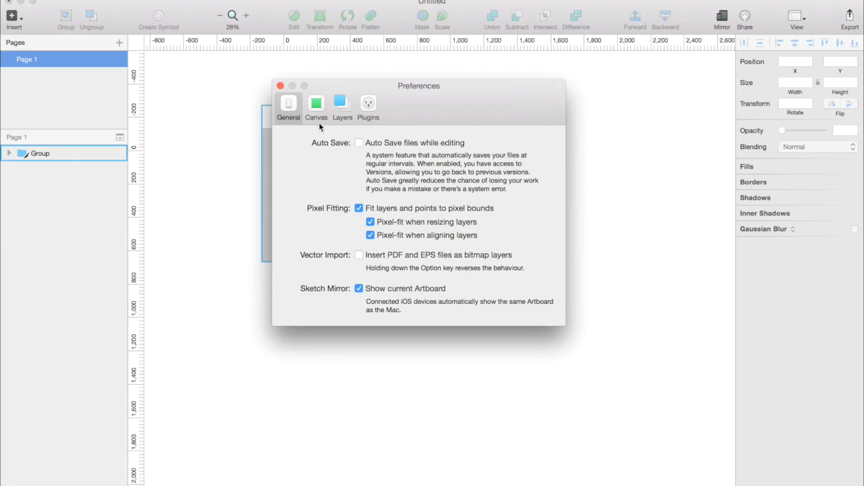
{"action": "left_click", "coordinate": [318, 108]}
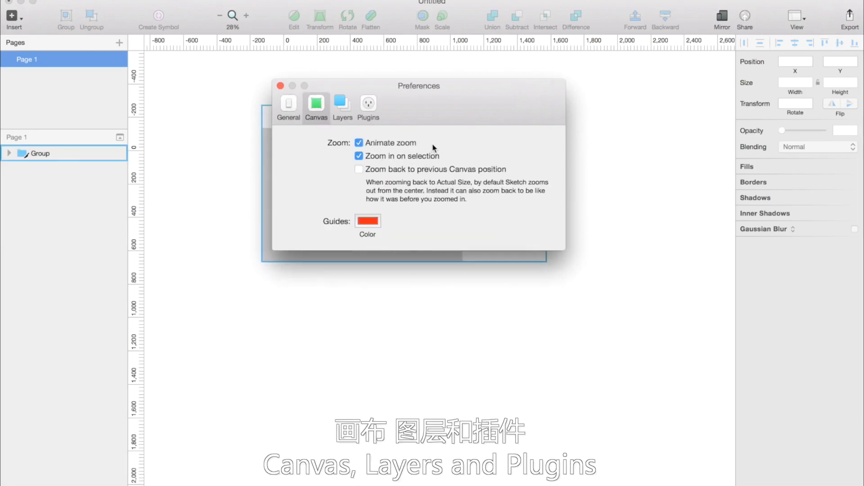
{"action": "left_click", "coordinate": [340, 105]}
{"action": "left_click", "coordinate": [368, 105]}
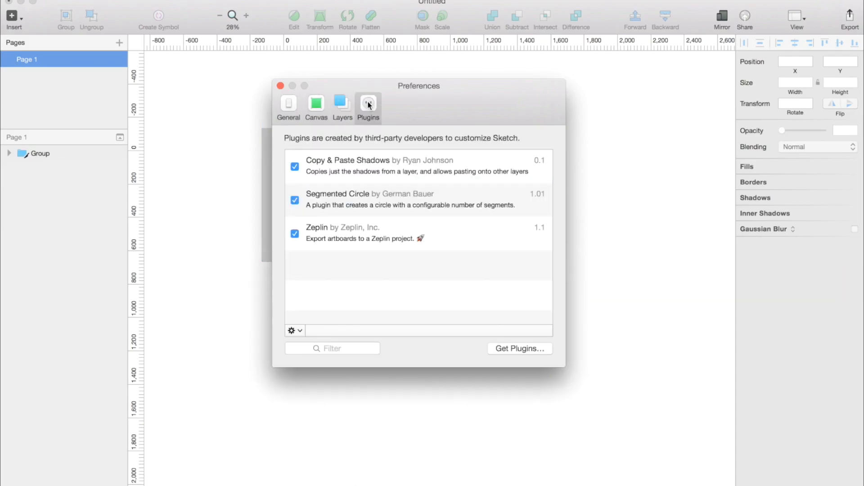
{"action": "left_click", "coordinate": [281, 87]}
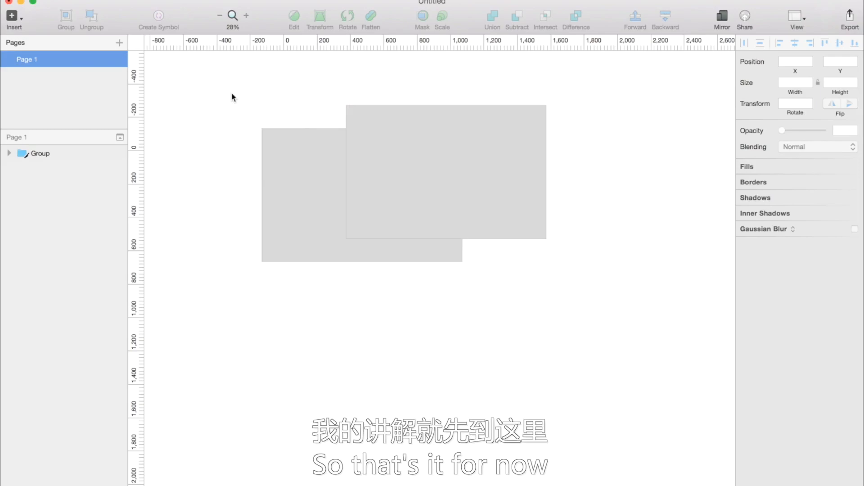